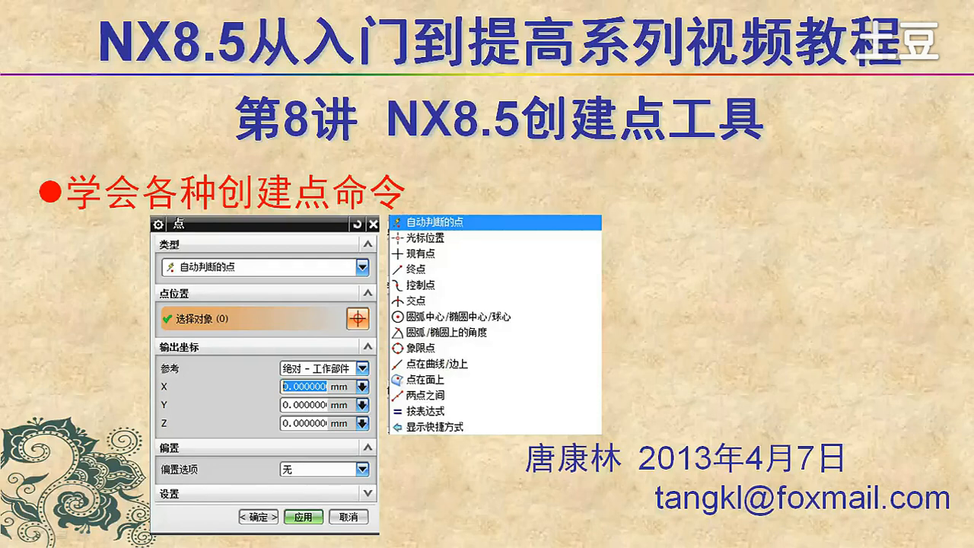
# Switch to NX 8.5 and start the Point command with the type set to Cursor Location (光标位置).
pyautogui.hotkey('alt', 'Tab')
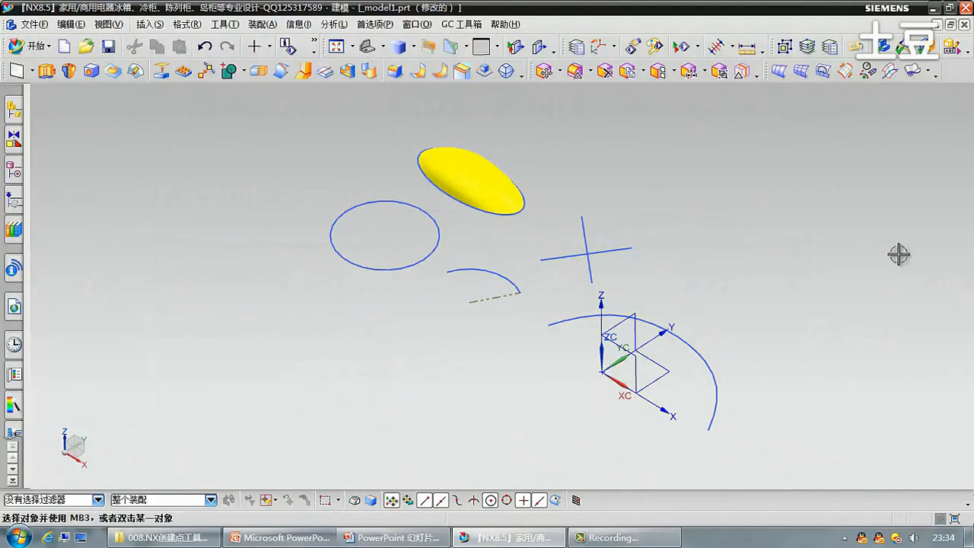
pyautogui.click(151, 27)
pyautogui.moveTo(176, 113)
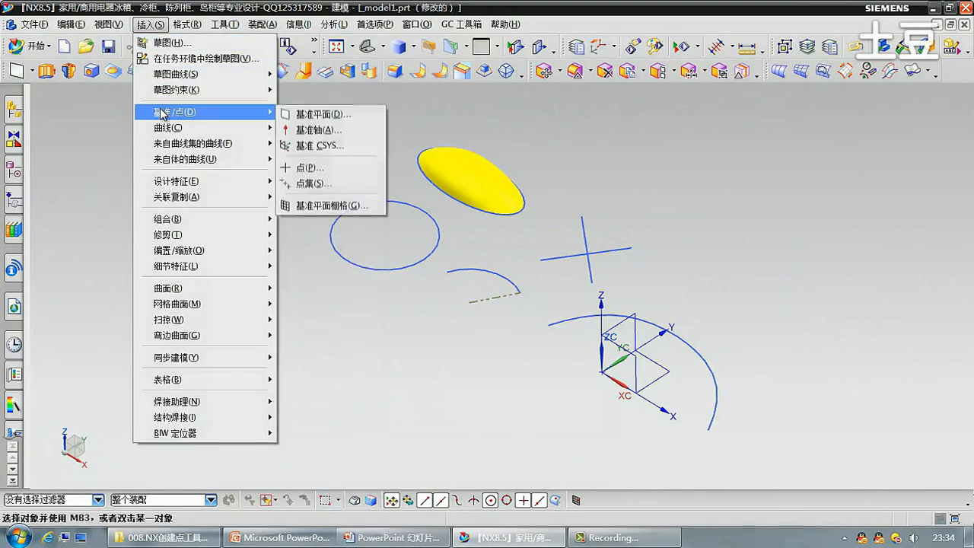
pyautogui.click(310, 167)
pyautogui.click(217, 132)
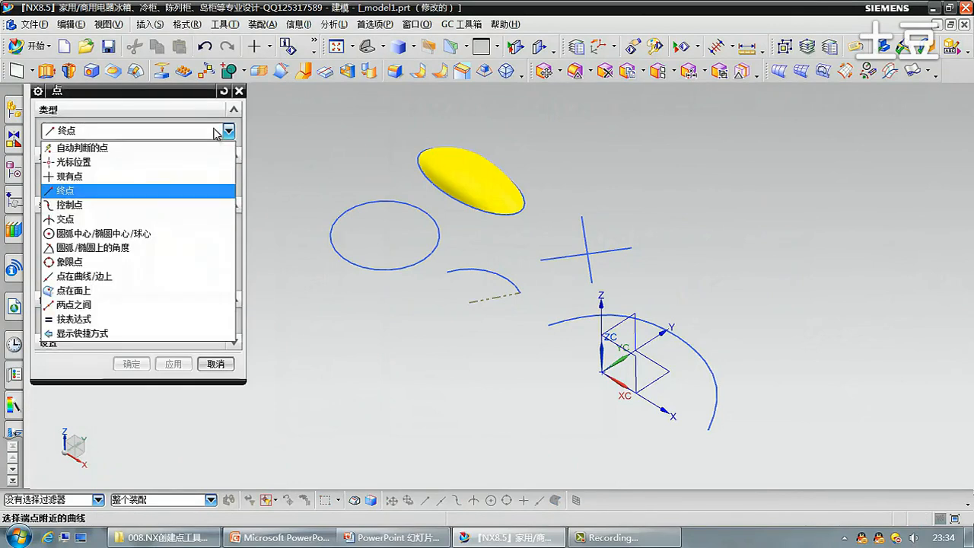
pyautogui.click(182, 148)
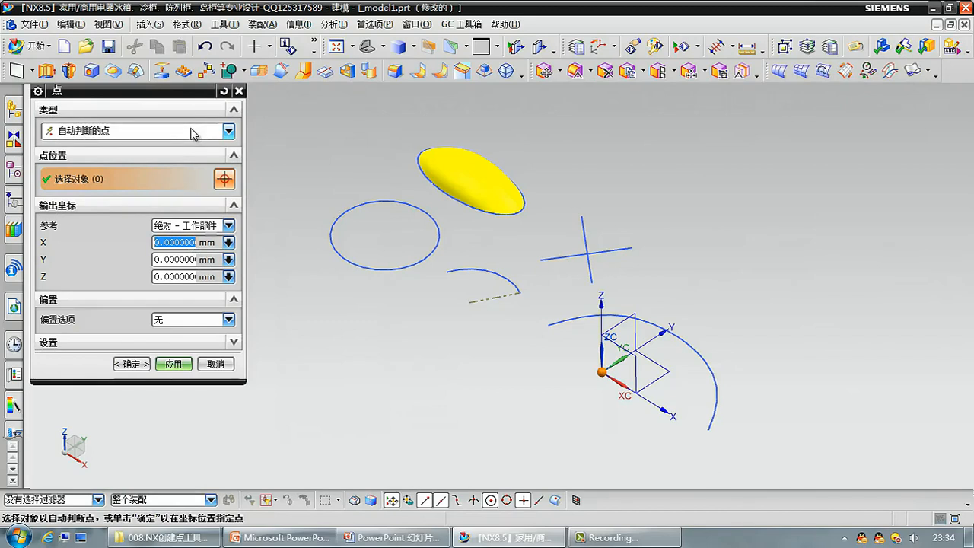
pyautogui.click(193, 133)
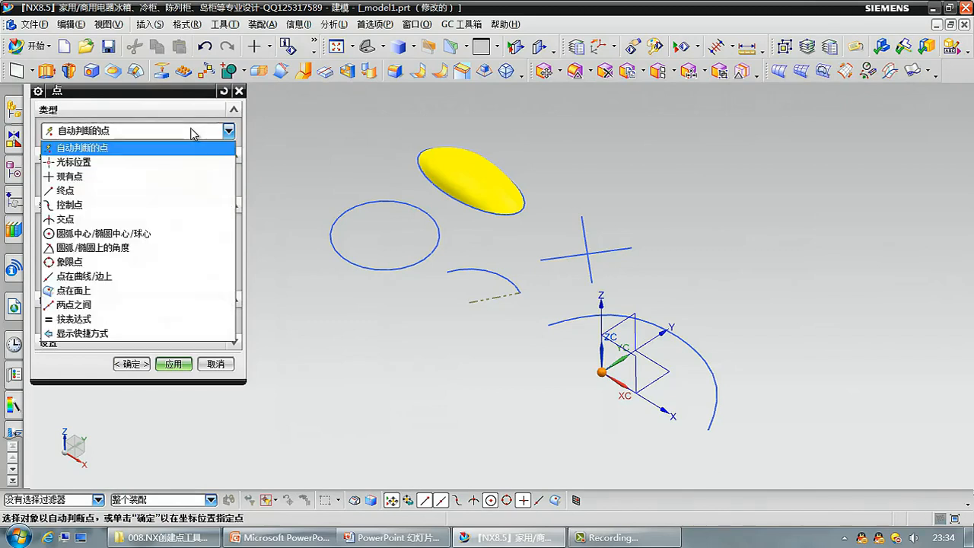
pyautogui.click(137, 162)
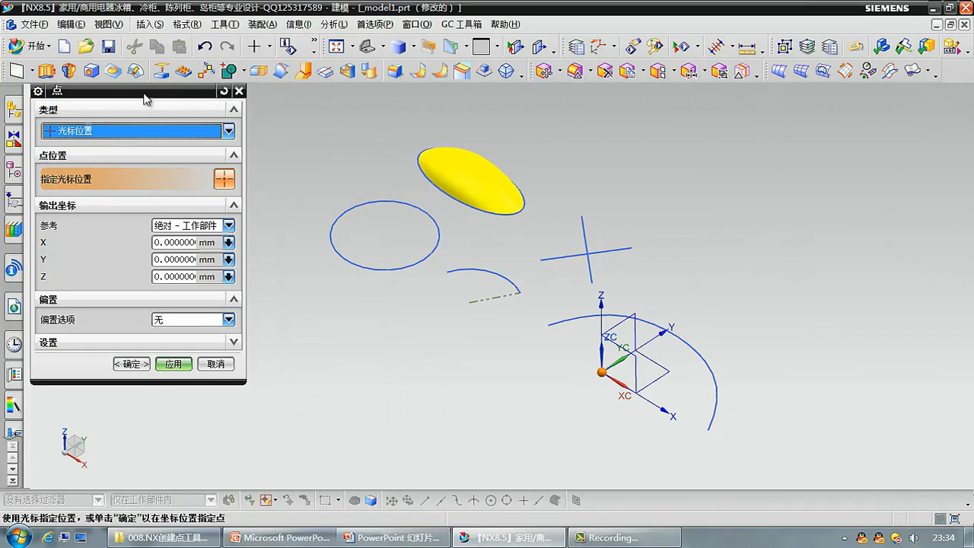
# Try moving the Point dialog around and collapsing and expanding it again.
pyautogui.moveTo(144, 96); pyautogui.dragTo(191, 115)
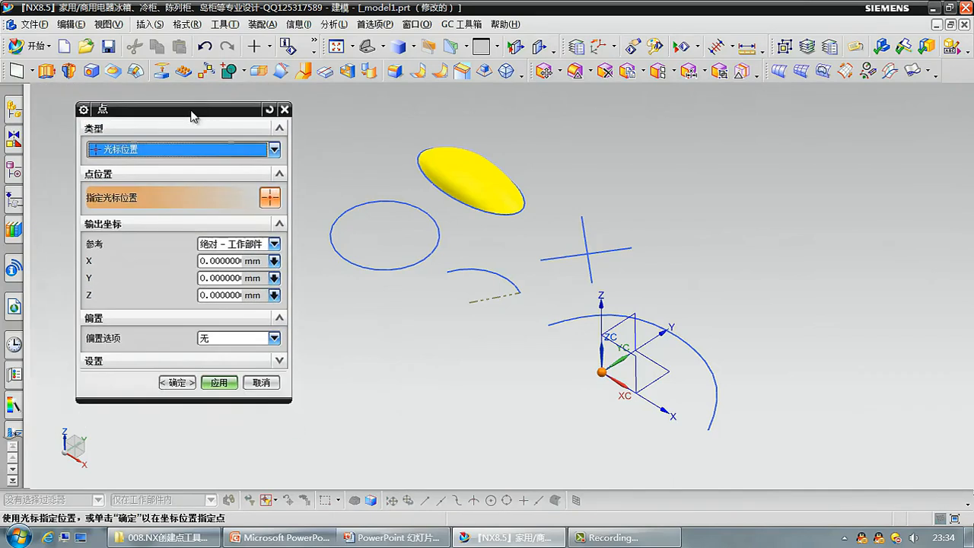
pyautogui.moveTo(195, 116); pyautogui.dragTo(151, 97)
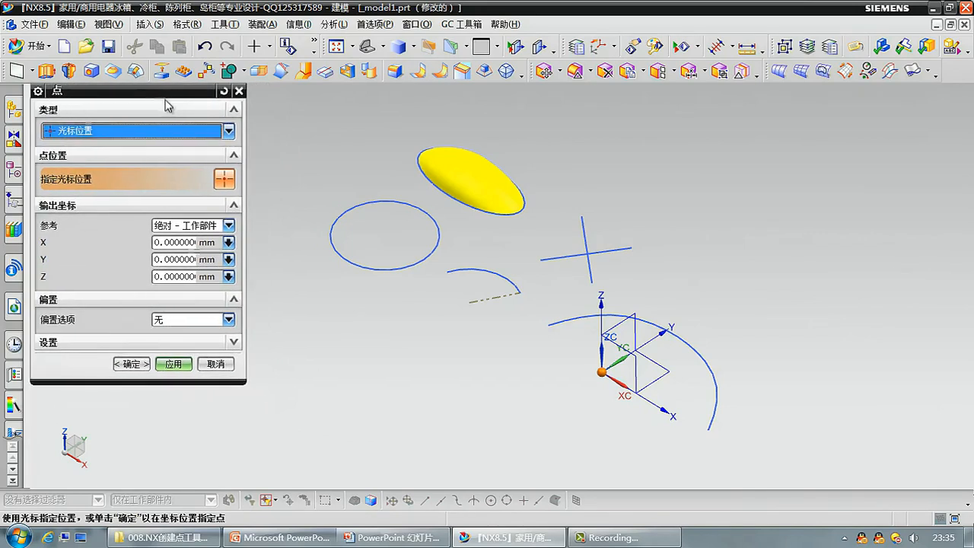
pyautogui.doubleClick(162, 92)
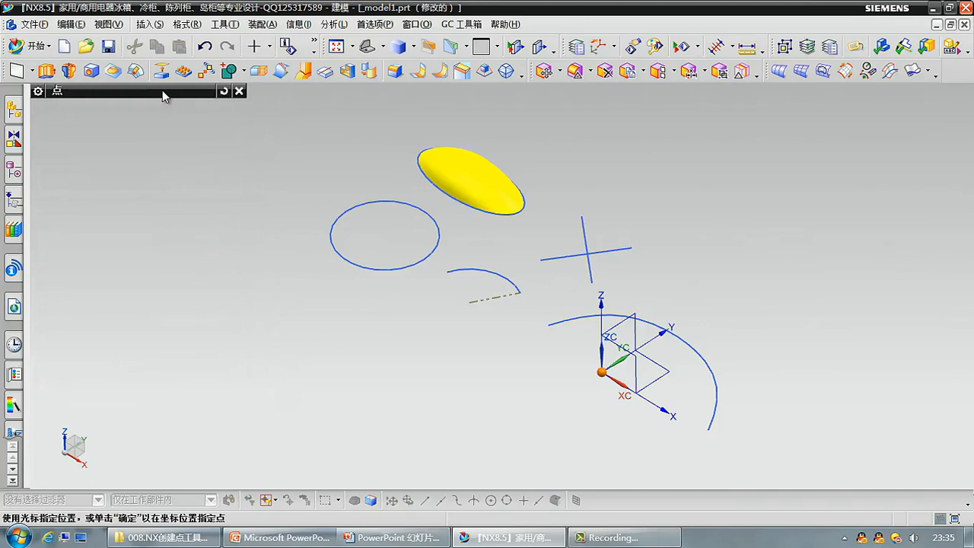
pyautogui.doubleClick(162, 92)
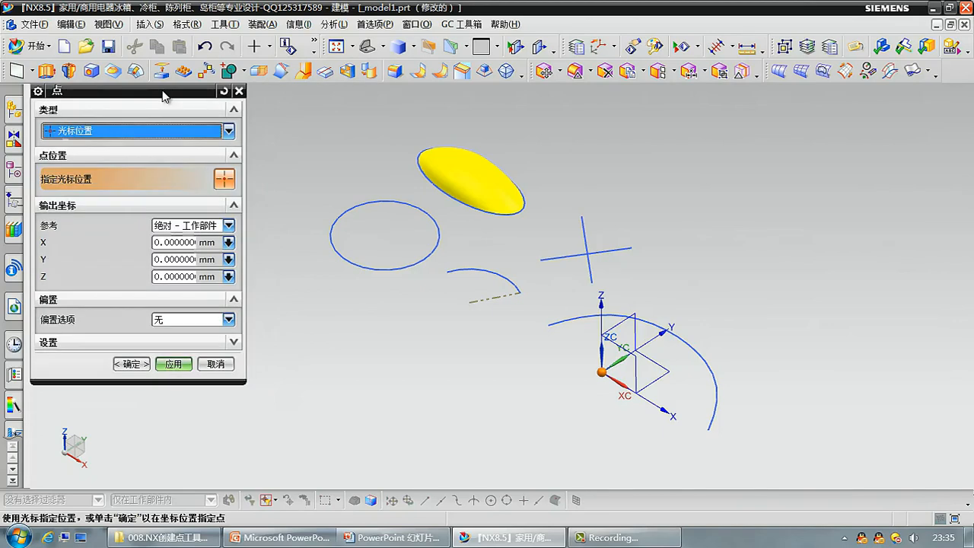
pyautogui.moveTo(162, 94); pyautogui.dragTo(196, 133)
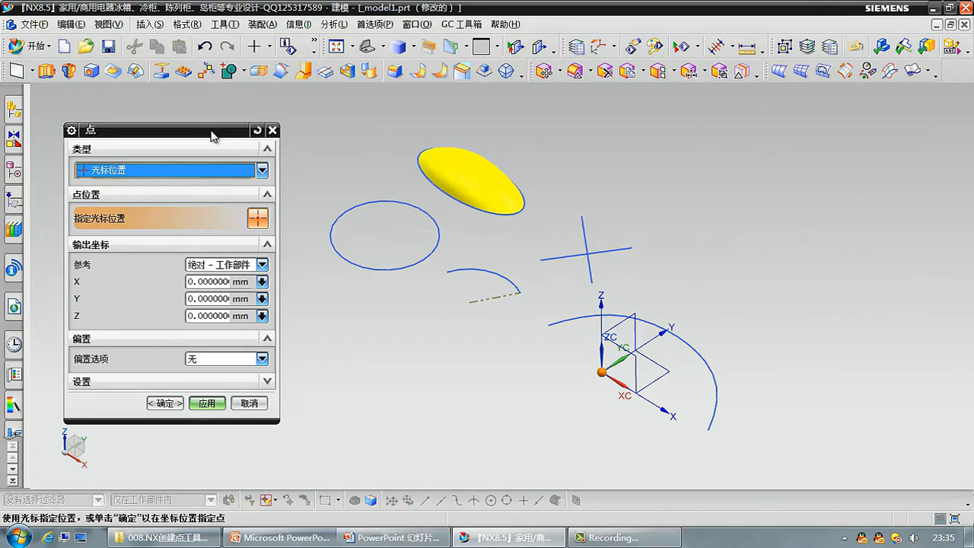
pyautogui.doubleClick(211, 134)
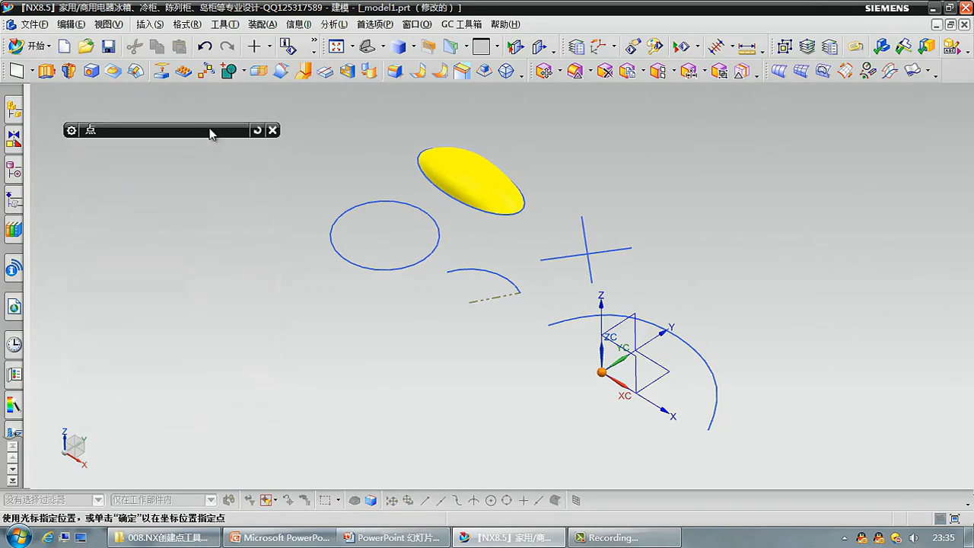
pyautogui.doubleClick(211, 134)
pyautogui.moveTo(211, 134); pyautogui.dragTo(200, 95)
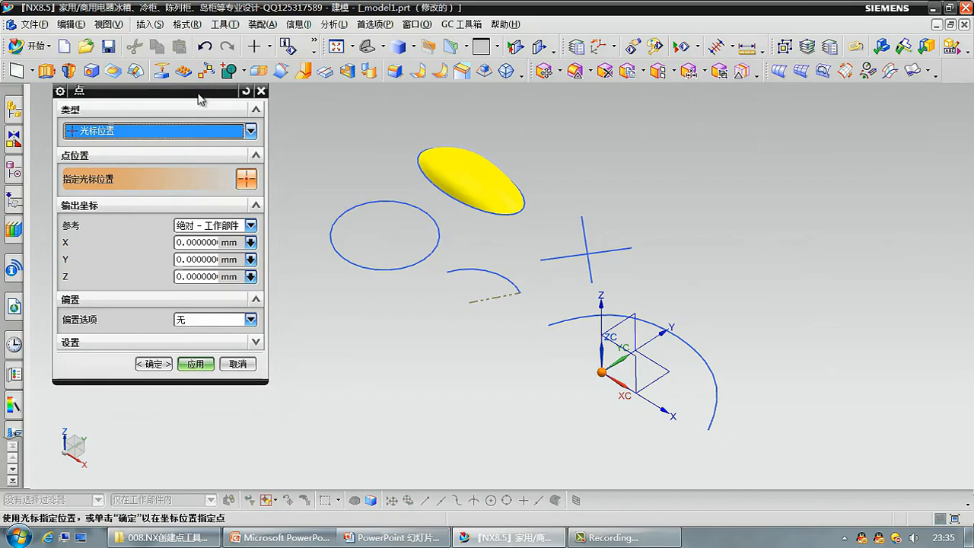
pyautogui.moveTo(199, 95); pyautogui.dragTo(177, 94)
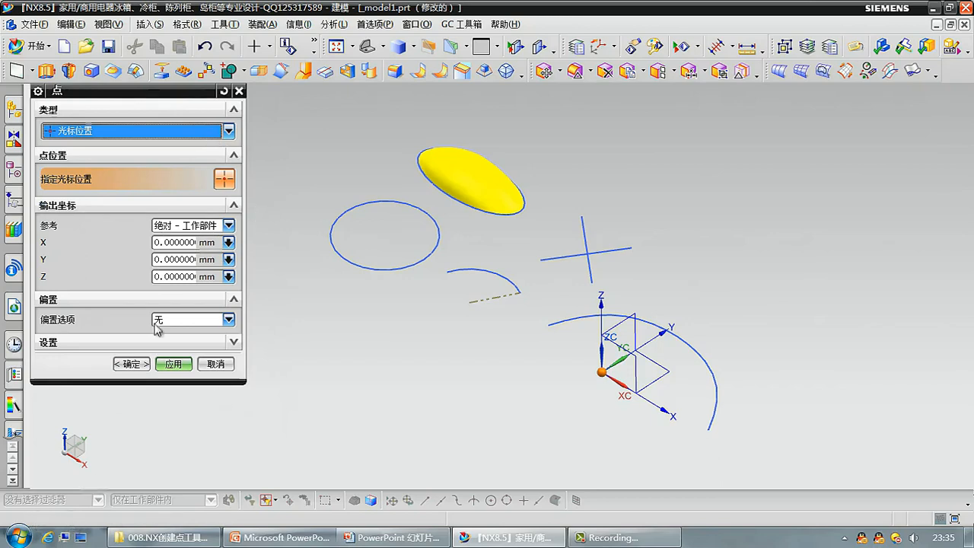
# Try switching the point type from Cursor Location (光标位置) to Inferred Point (自动判断的点).
pyautogui.click(200, 131)
pyautogui.click(185, 161)
pyautogui.click(186, 130)
pyautogui.click(187, 145)
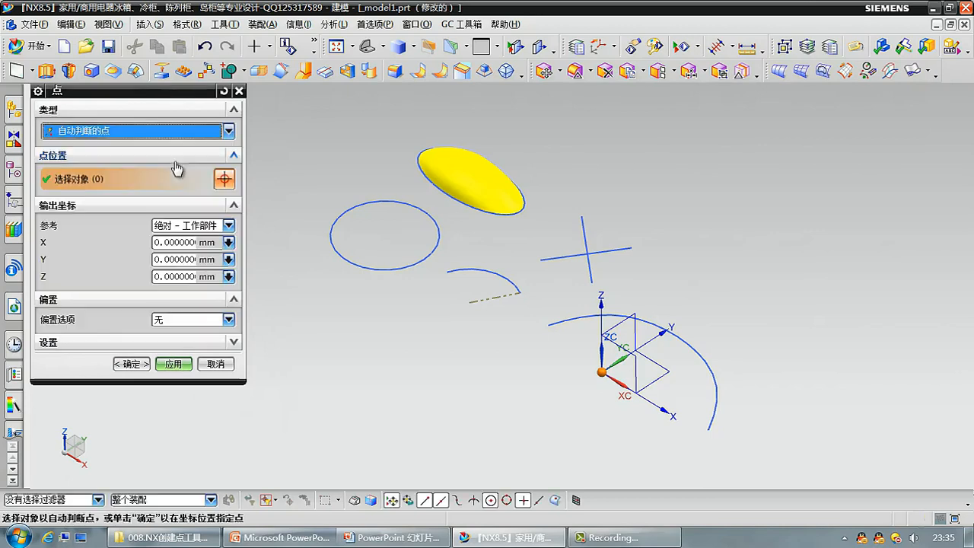
# Specify a Cursor Location (光标位置) point just below the yellow body's pointed end, at about X -35.7, Y 18.6, Z 0 mm.
pyautogui.click(196, 131)
pyautogui.click(173, 161)
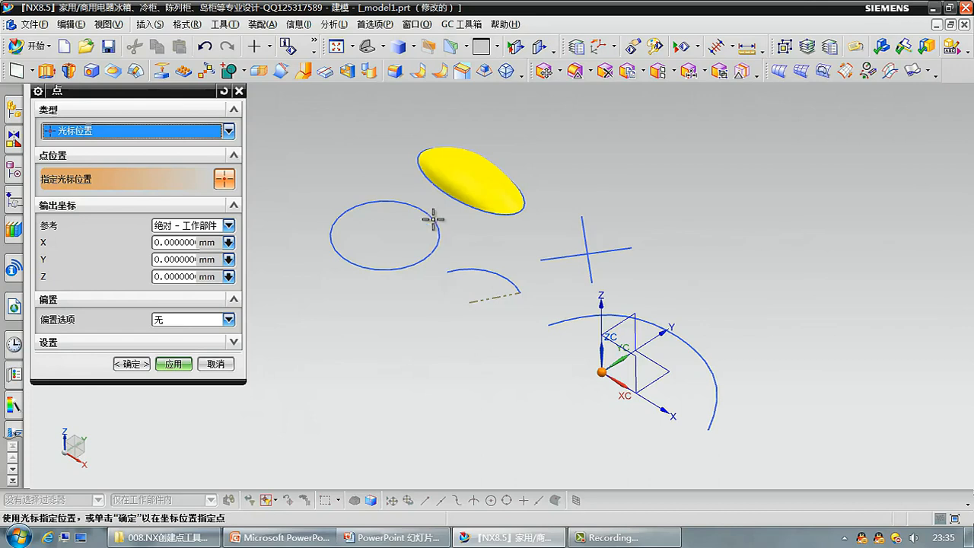
pyautogui.click(373, 138)
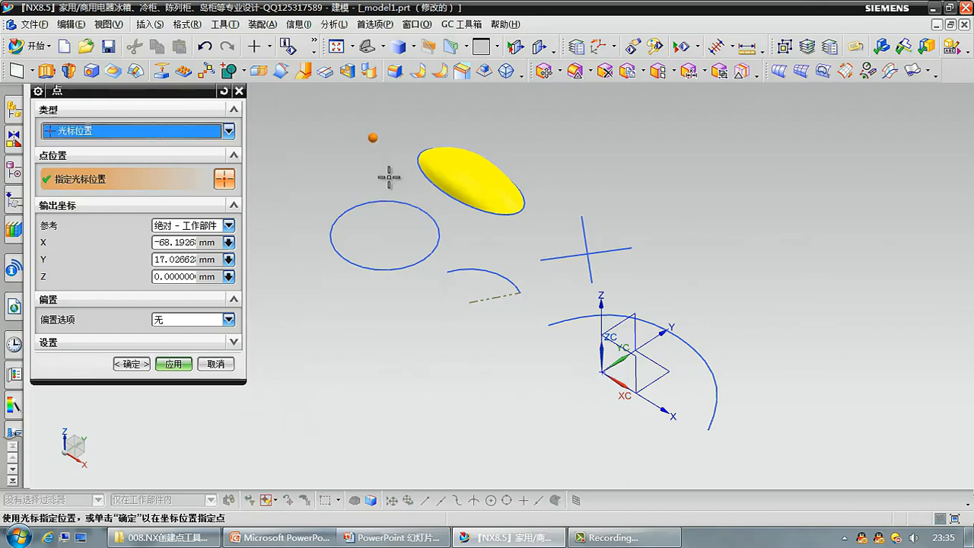
pyautogui.click(541, 136)
pyautogui.click(523, 222)
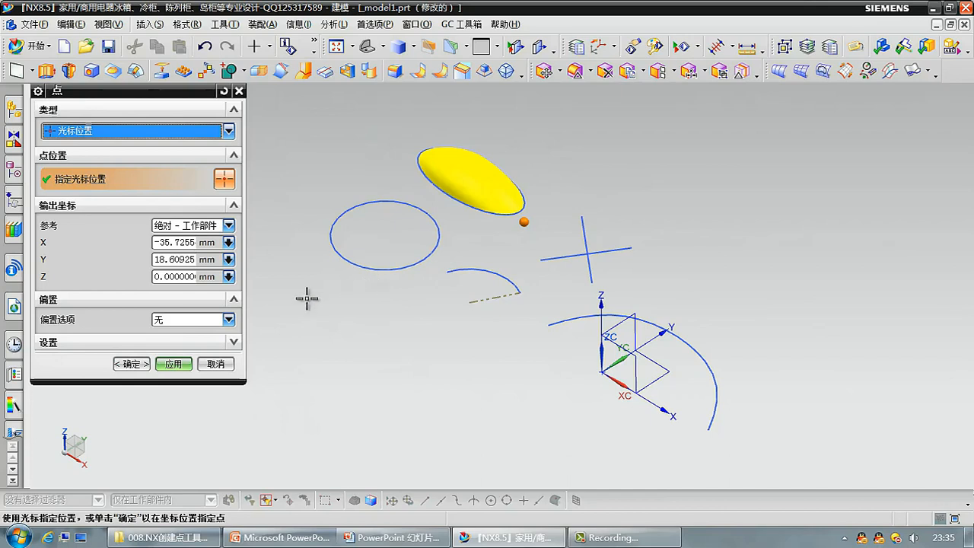
# Expand the point settings and try the absolute output-coordinate references, ending with the reference set to WCS.
pyautogui.click(234, 344)
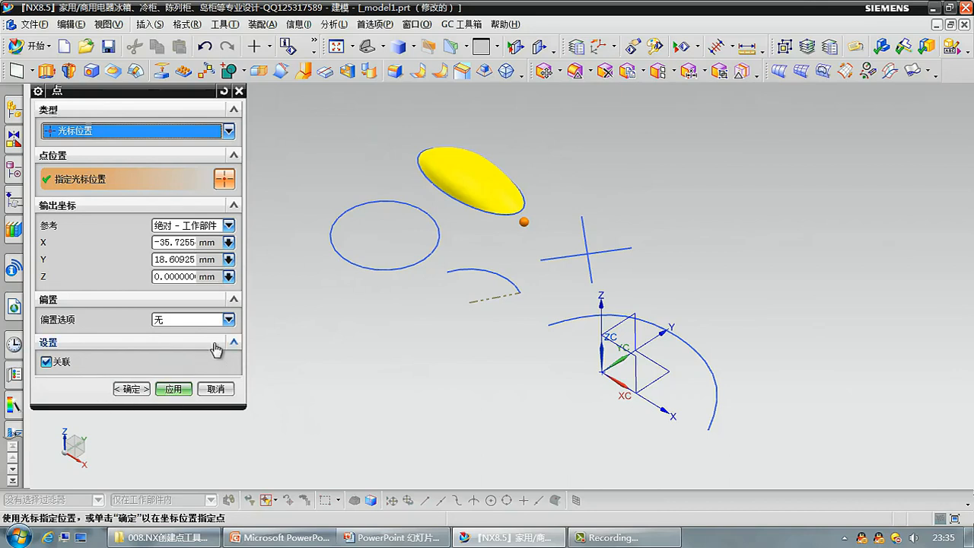
pyautogui.click(228, 226)
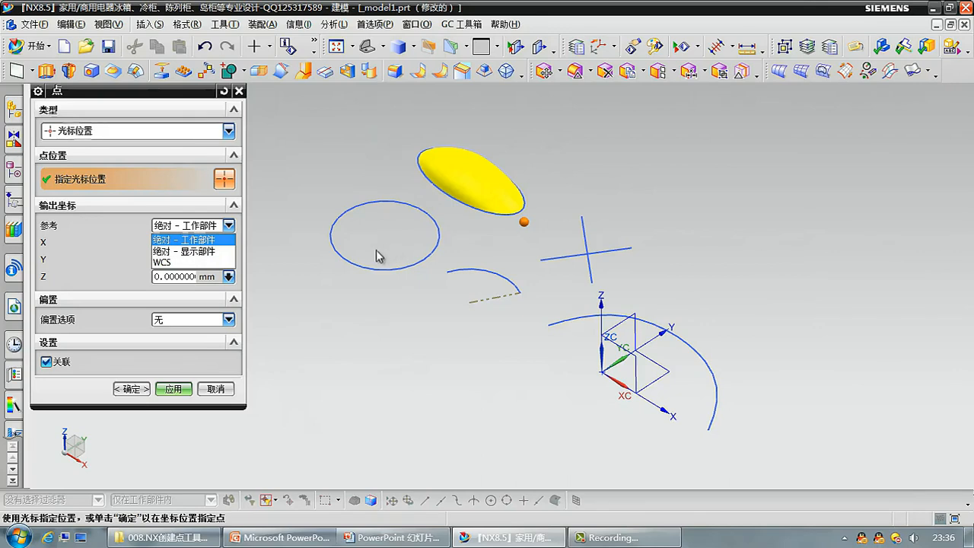
pyautogui.click(204, 239)
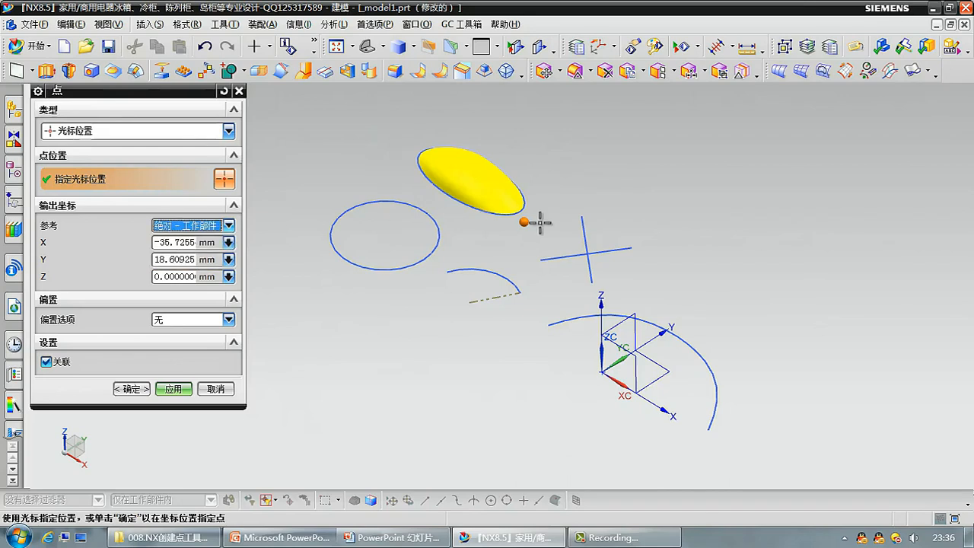
pyautogui.click(229, 225)
pyautogui.click(217, 250)
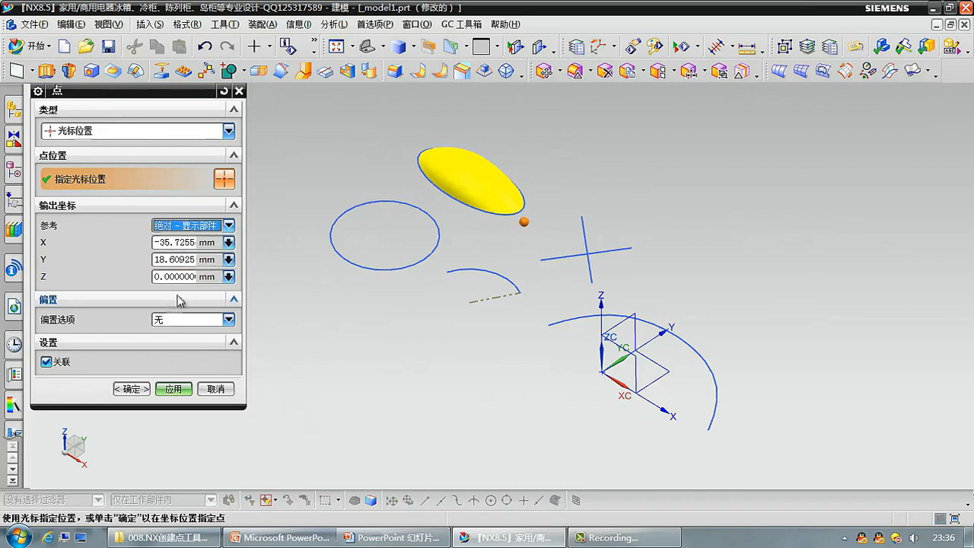
pyautogui.click(194, 226)
pyautogui.click(202, 266)
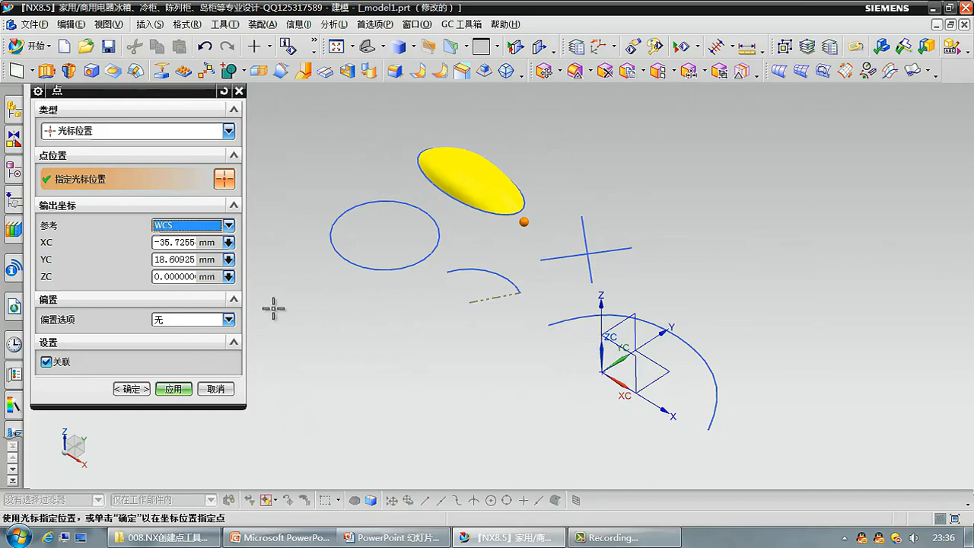
pyautogui.click(197, 225)
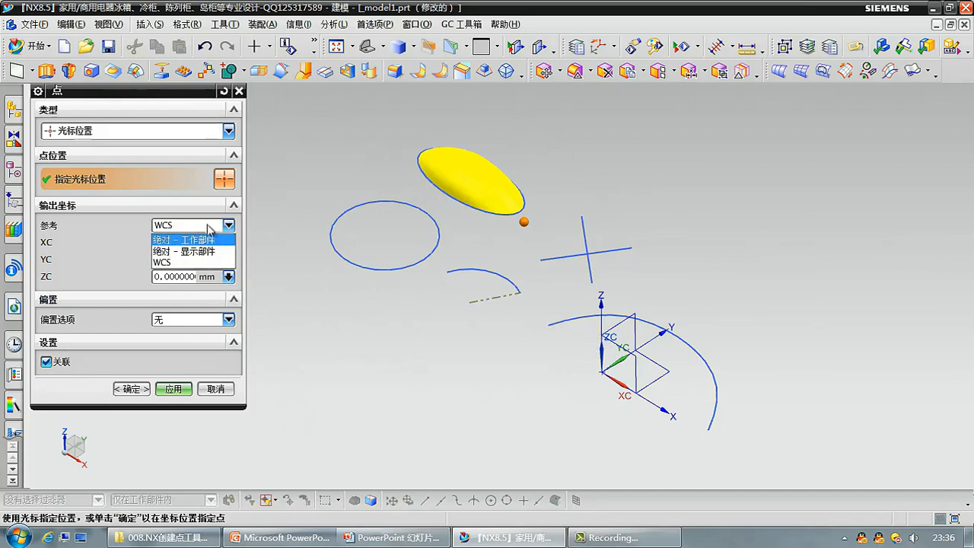
pyautogui.click(209, 225)
# Offset the point in rectangular coordinates (直角坐标系) with an XC increment of 10 mm.
pyautogui.click(182, 319)
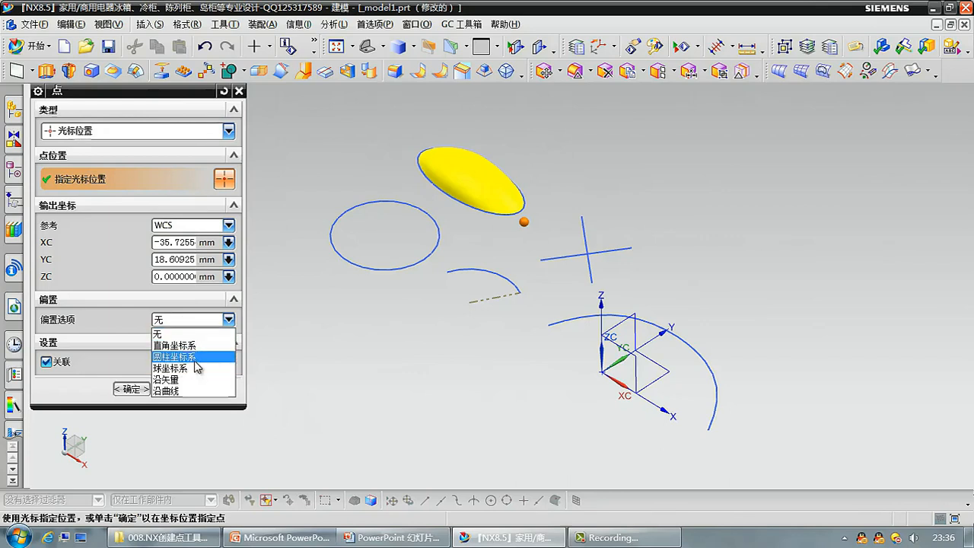
pyautogui.click(196, 345)
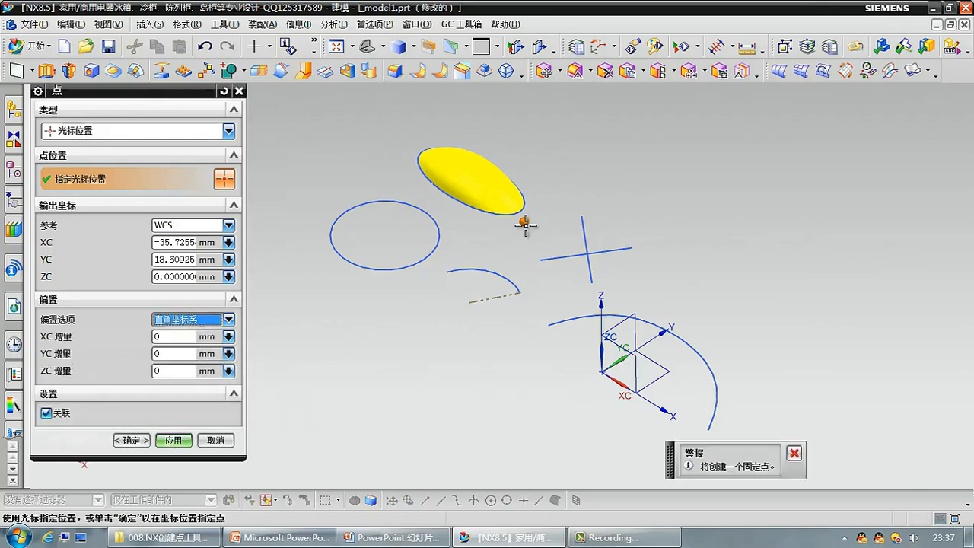
pyautogui.doubleClick(160, 337)
pyautogui.write('1')
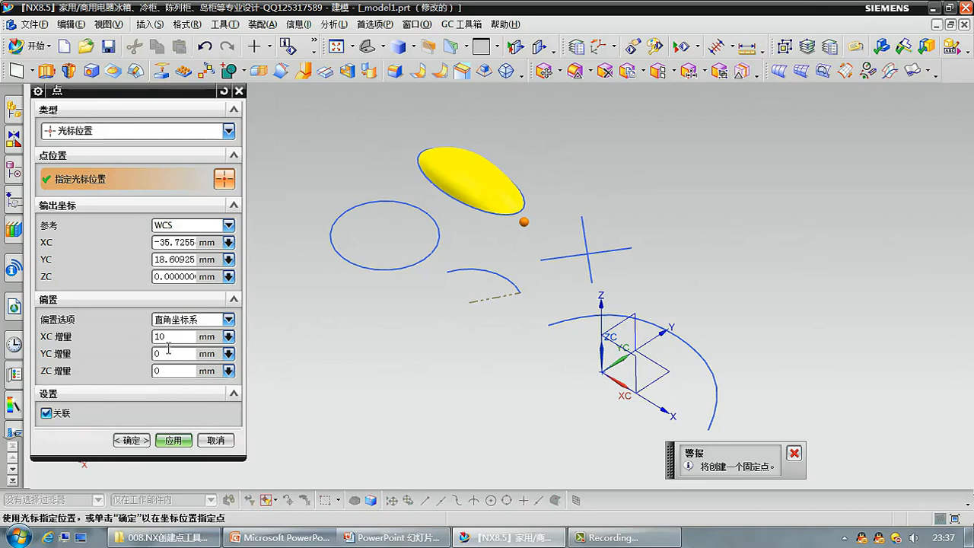
pyautogui.click(169, 353)
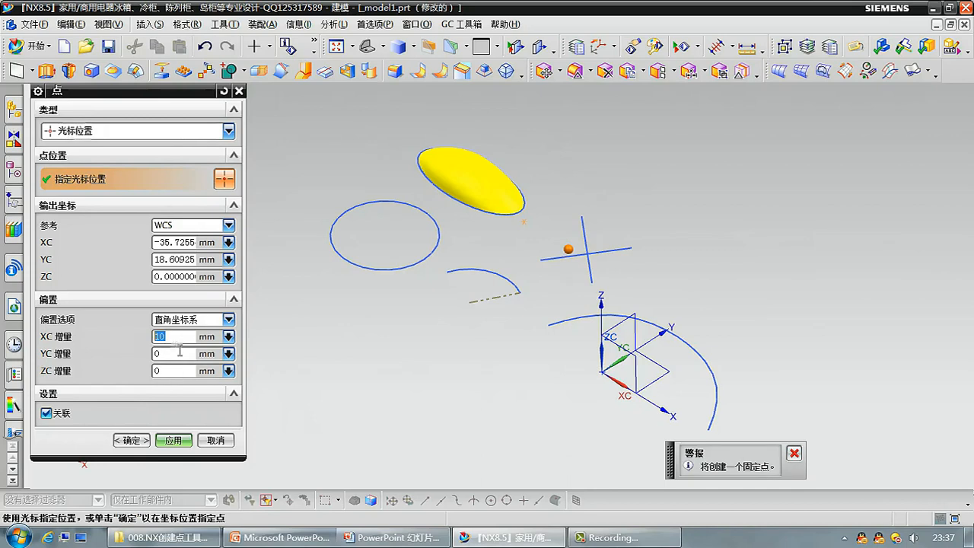
# Offset the point along a vector (沿矢量) defined by the longer line of the cross, with a distance of 7 mm.
pyautogui.click(215, 320)
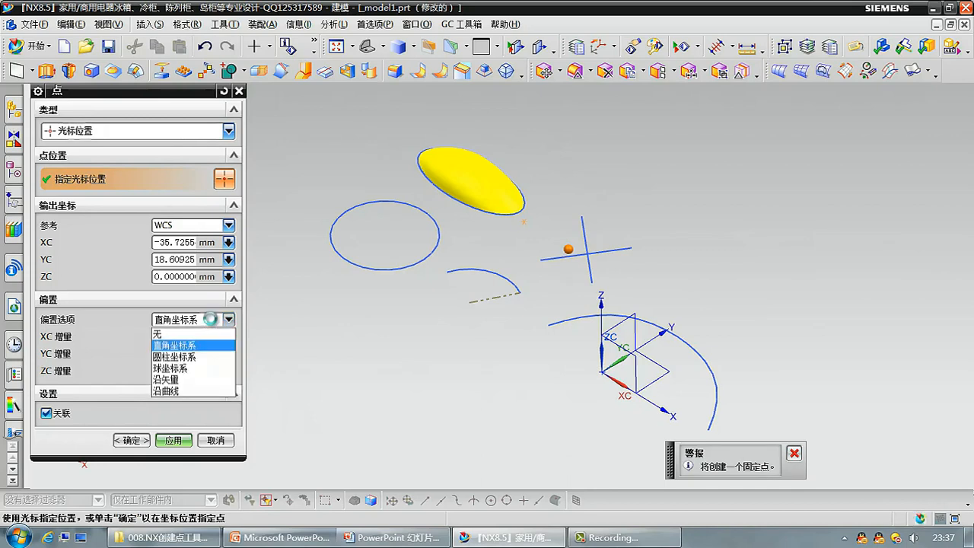
pyautogui.click(188, 380)
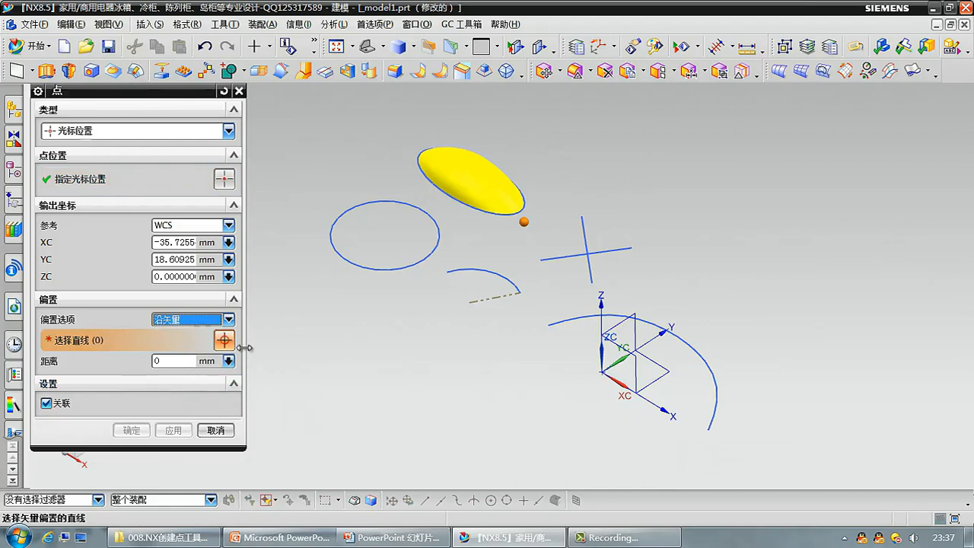
pyautogui.click(551, 258)
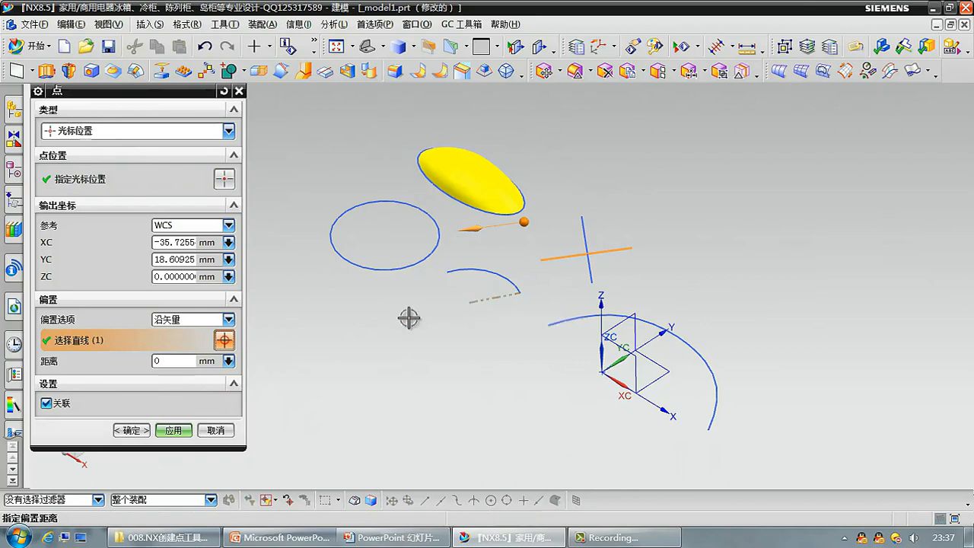
pyautogui.moveTo(170, 361); pyautogui.dragTo(116, 356)
pyautogui.write('7')
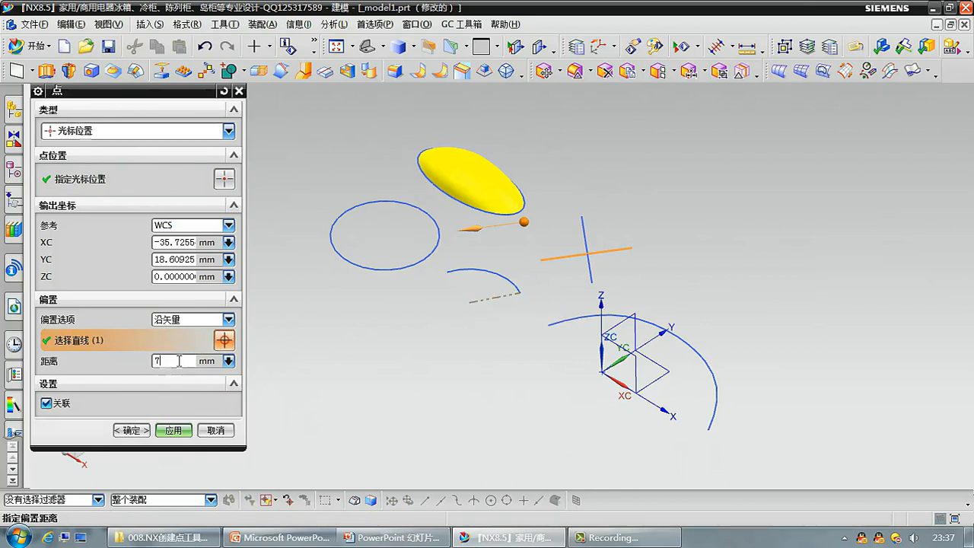
pyautogui.press('Return')
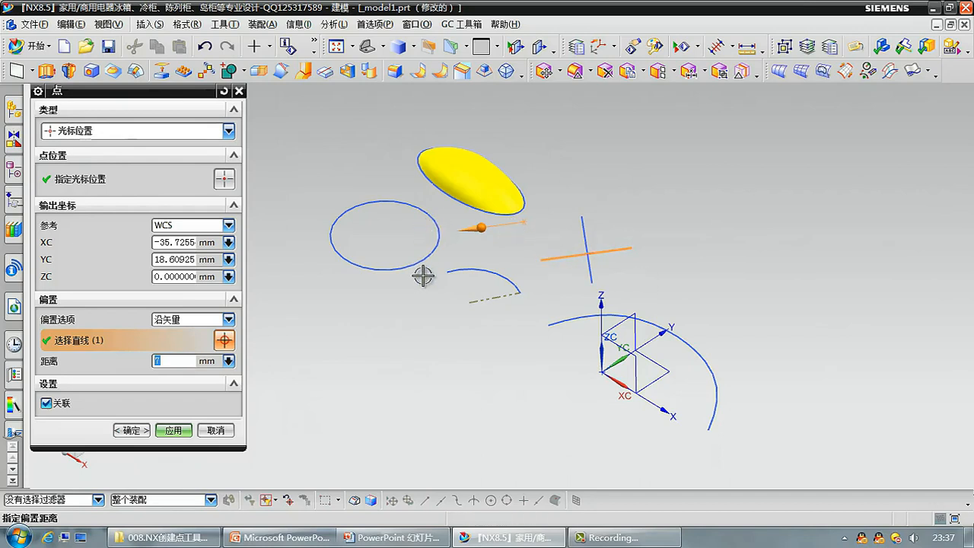
# Offset the point along the large spline (沿曲线), trying the percentage (百分比) mode and then returning to arc length (弧长).
pyautogui.click(193, 321)
pyautogui.click(200, 390)
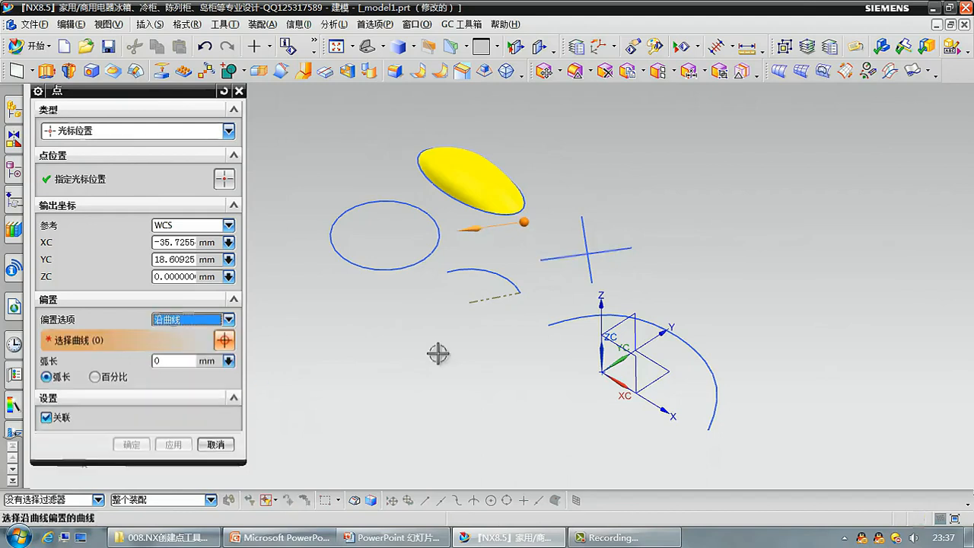
pyautogui.click(586, 325)
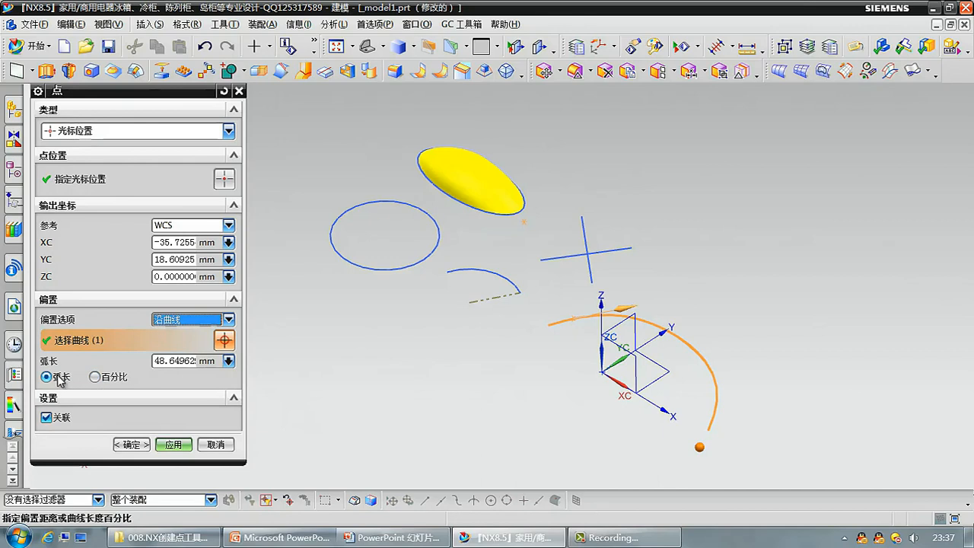
pyautogui.click(189, 360)
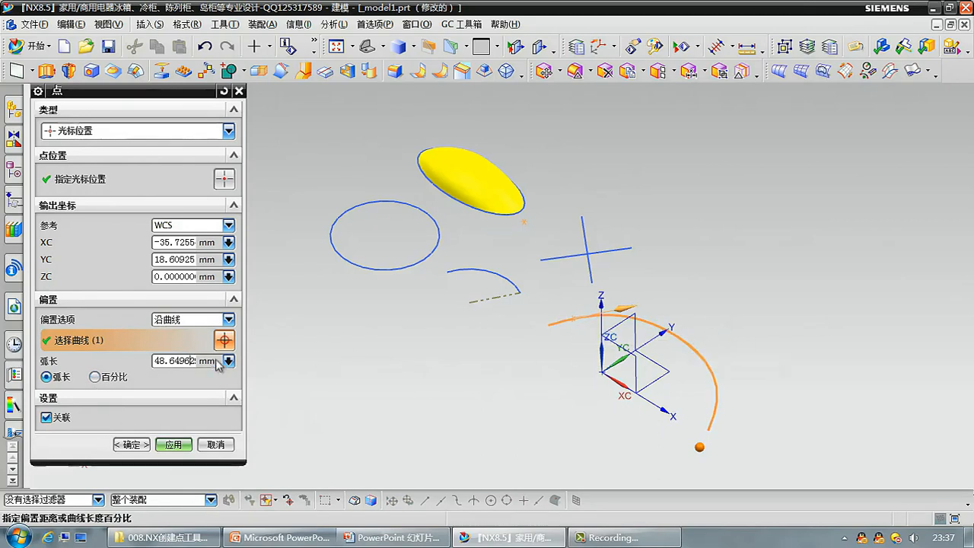
pyautogui.click(118, 379)
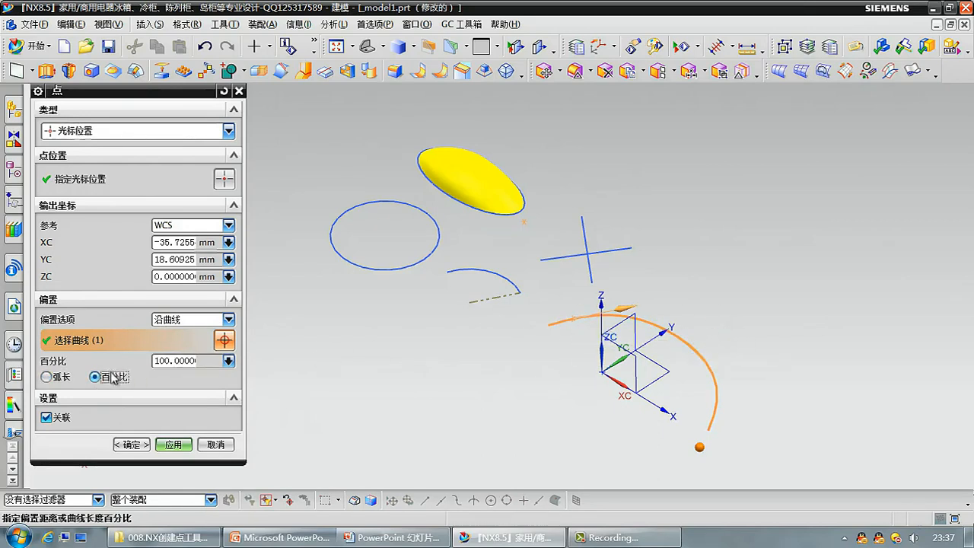
pyautogui.click(54, 376)
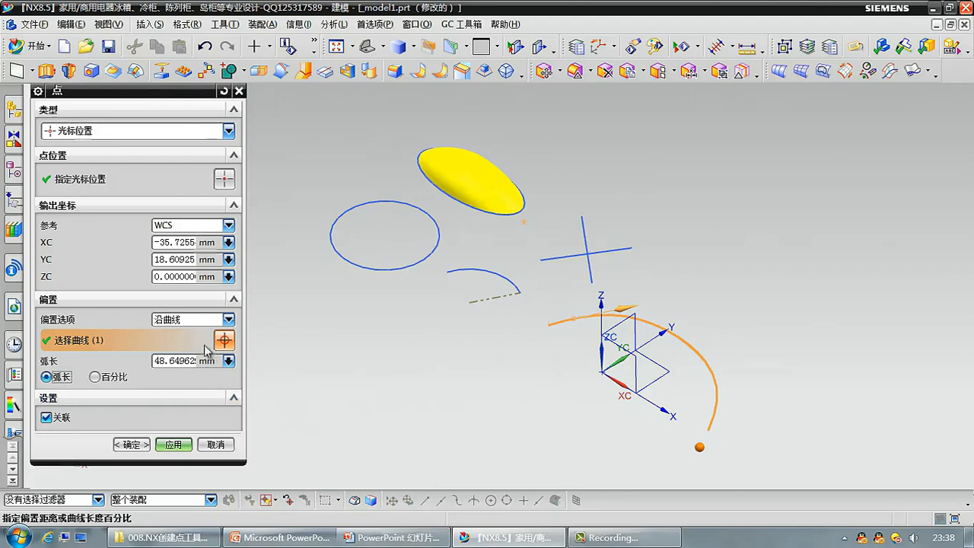
# Remove the offset and create a Cursor Location (光标位置) point above the cross, at about X -36.6, Y 35.7, Z 0 mm.
pyautogui.click(201, 321)
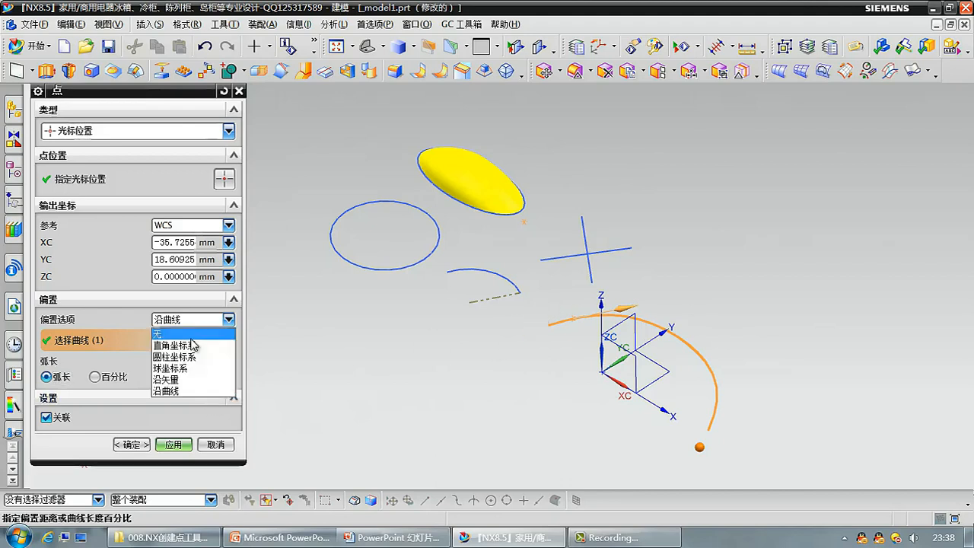
pyautogui.click(189, 330)
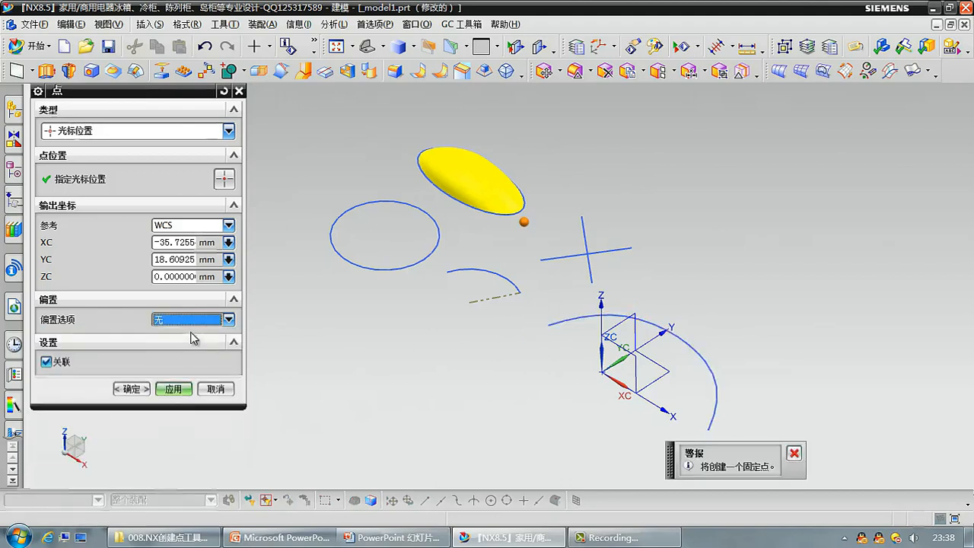
pyautogui.click(202, 134)
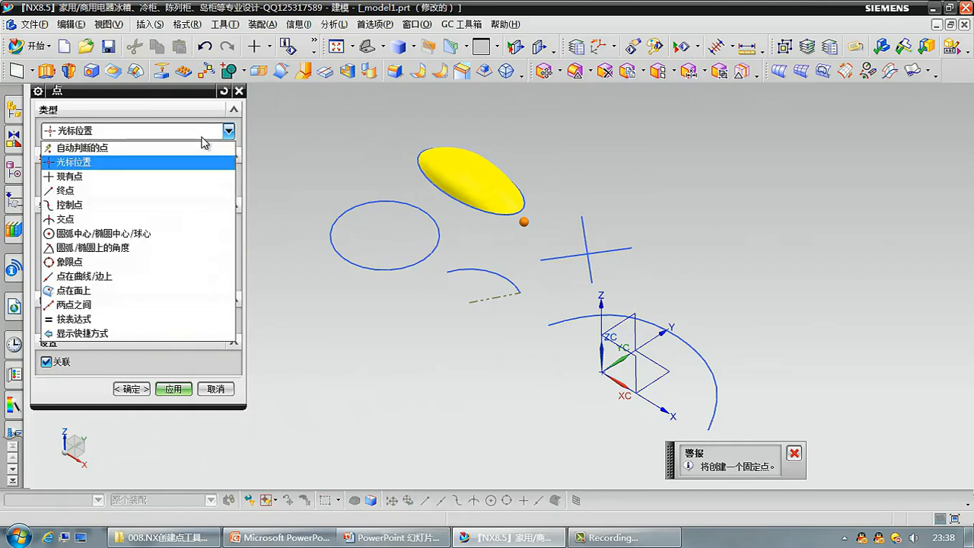
pyautogui.click(183, 177)
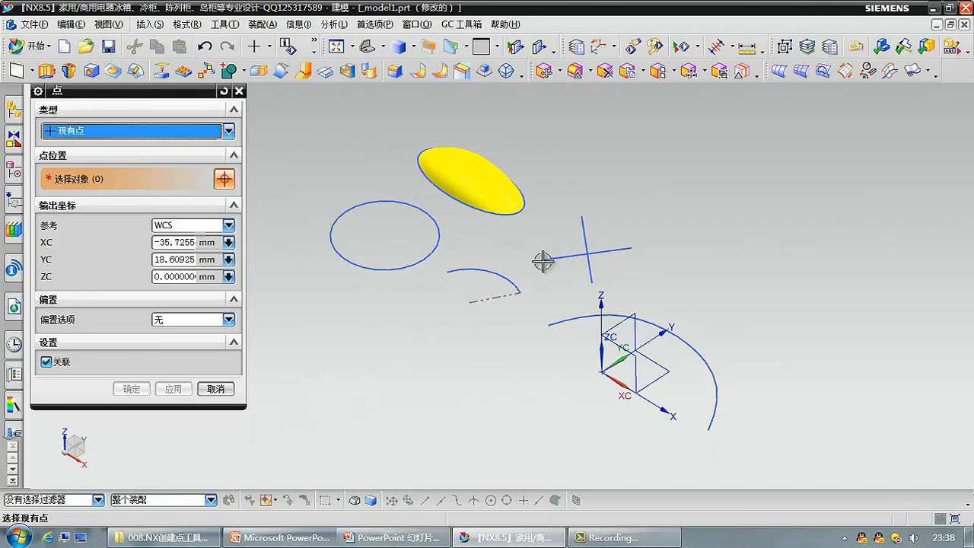
pyautogui.click(158, 143)
pyautogui.click(156, 159)
pyautogui.click(594, 170)
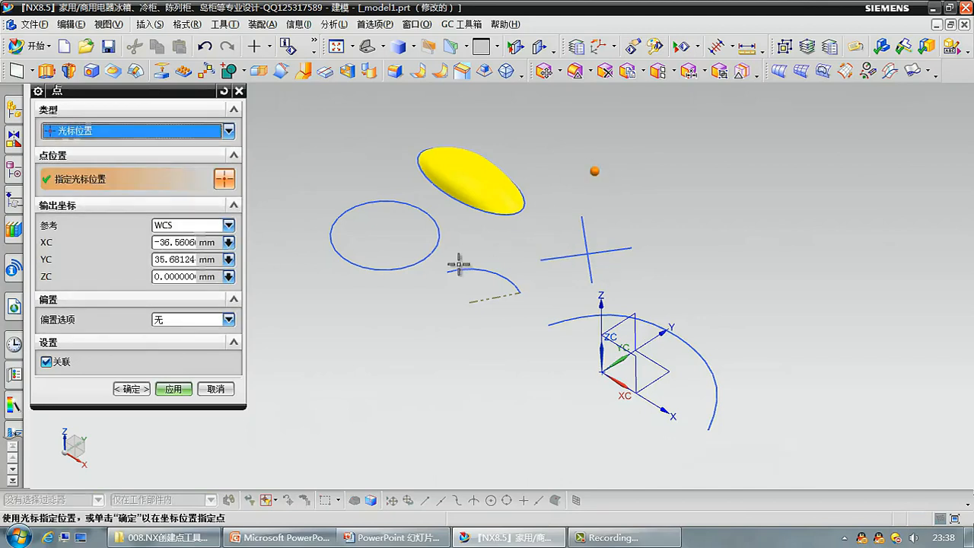
# Set the point type to Existing Point (现有点) and select the point above the cross.
pyautogui.click(228, 131)
pyautogui.click(199, 177)
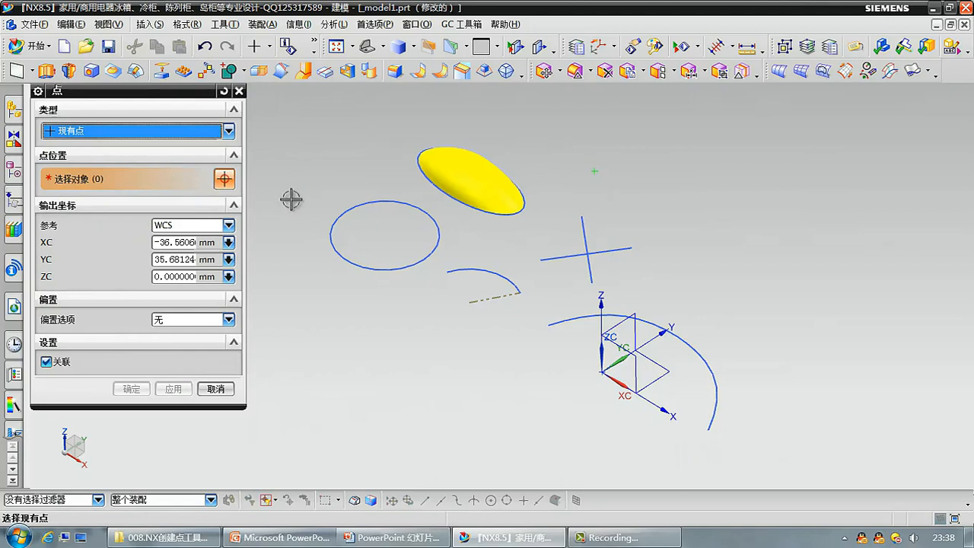
pyautogui.click(599, 173)
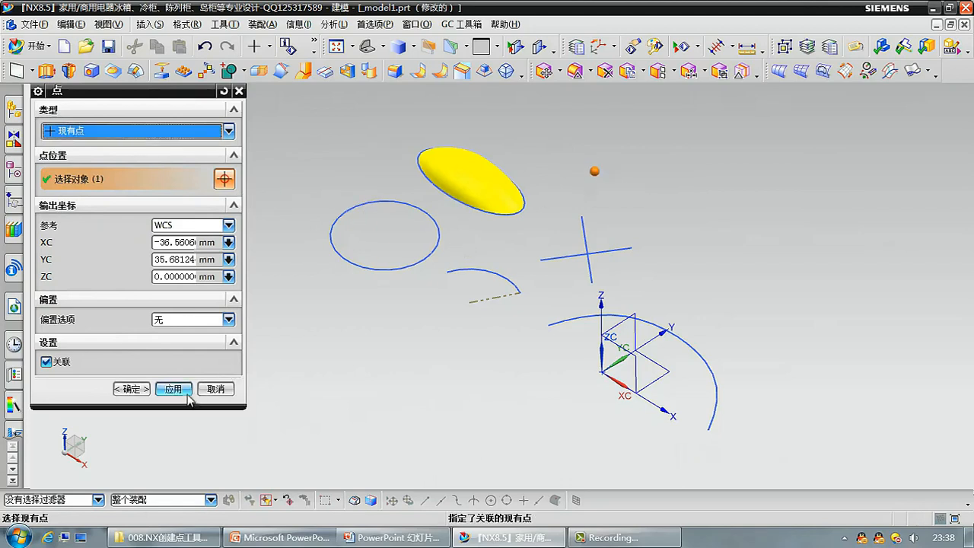
# Create a point offset from the selected one in rectangular coordinates (直角坐标系) with an XC increment of 10 mm.
pyautogui.click(198, 318)
pyautogui.click(189, 341)
pyautogui.click(179, 337)
pyautogui.write('10')
pyautogui.press('Return')
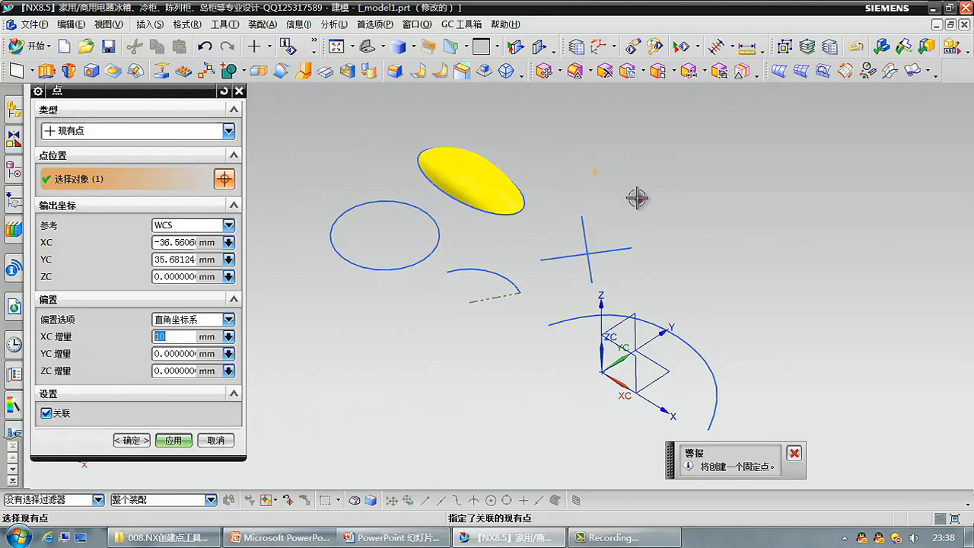
pyautogui.click(169, 441)
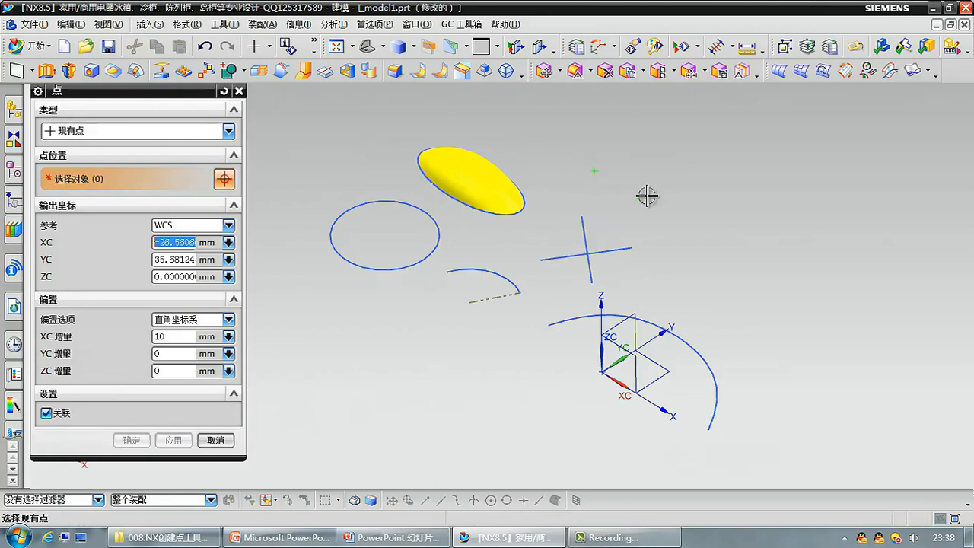
# Specify an End Point (终点) at the left end of the cross's longer line, with the offset option set to none (无).
pyautogui.click(214, 136)
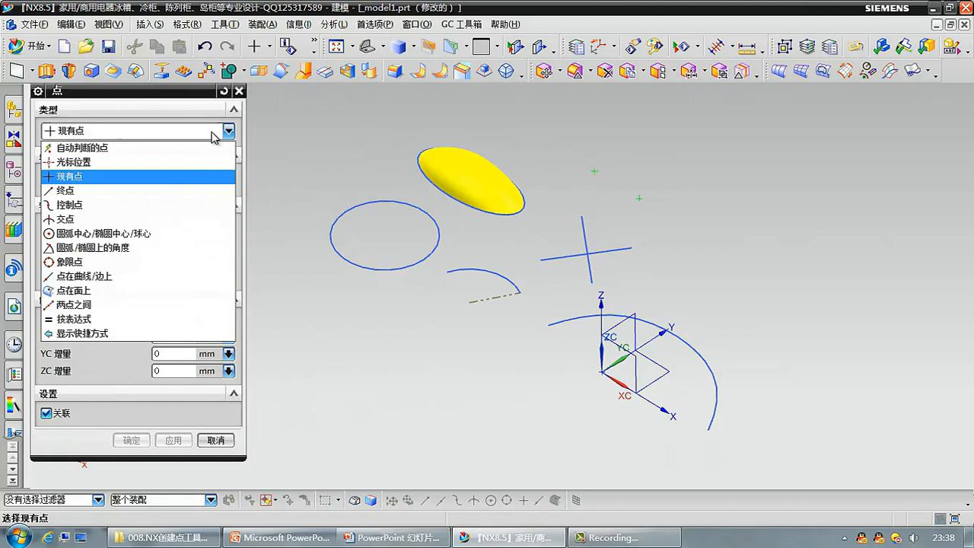
pyautogui.click(192, 190)
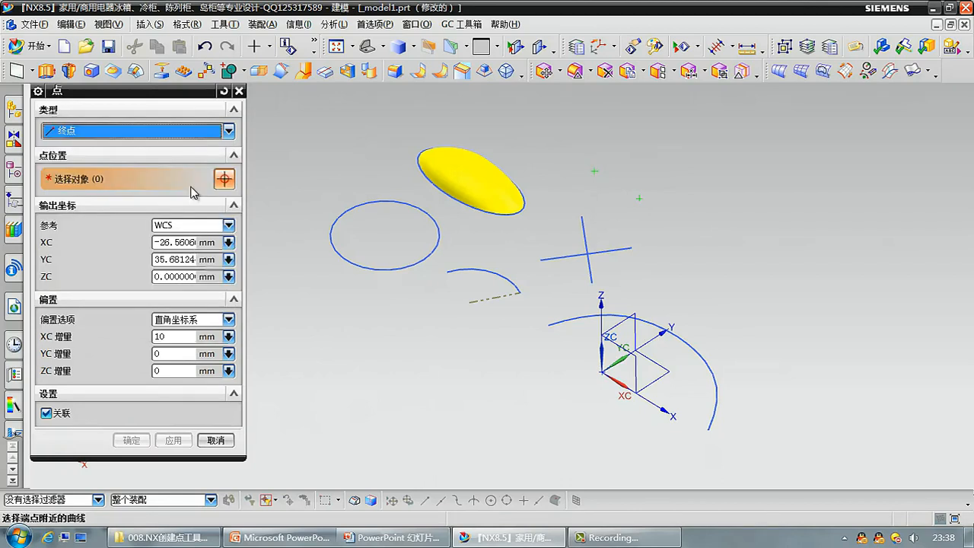
pyautogui.click(55, 133)
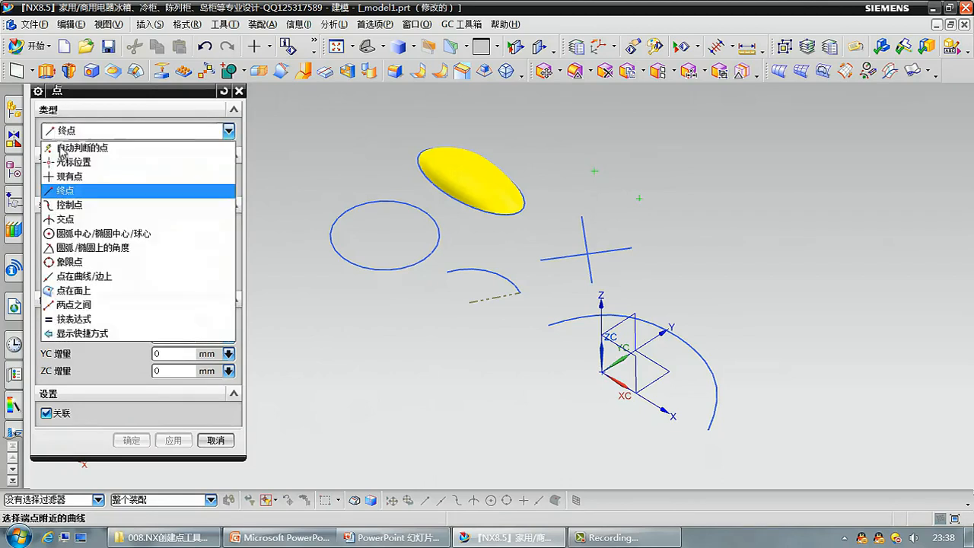
pyautogui.click(108, 133)
pyautogui.click(545, 260)
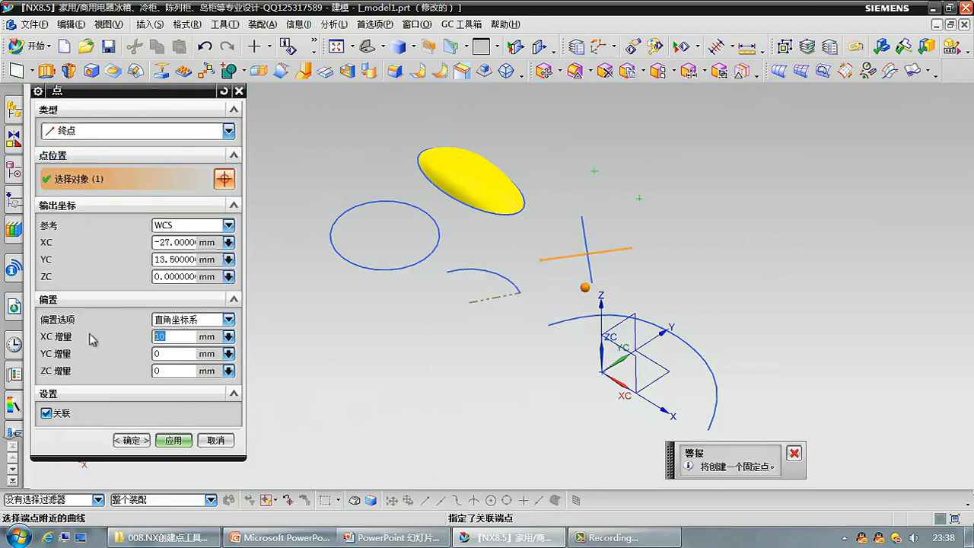
pyautogui.click(194, 320)
pyautogui.click(177, 333)
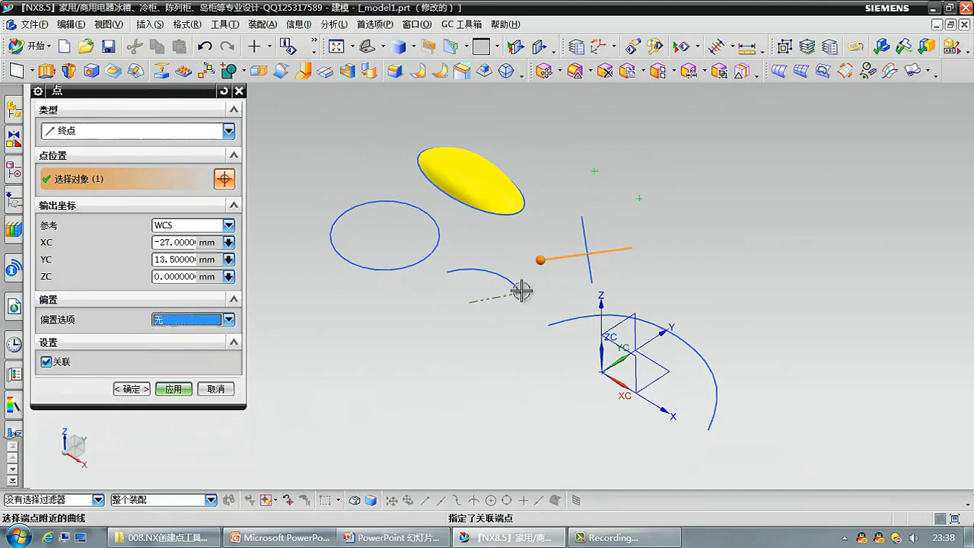
# Try the End Point type on both ends of the cross's longer line and both ends of the large spline.
pyautogui.click(539, 260)
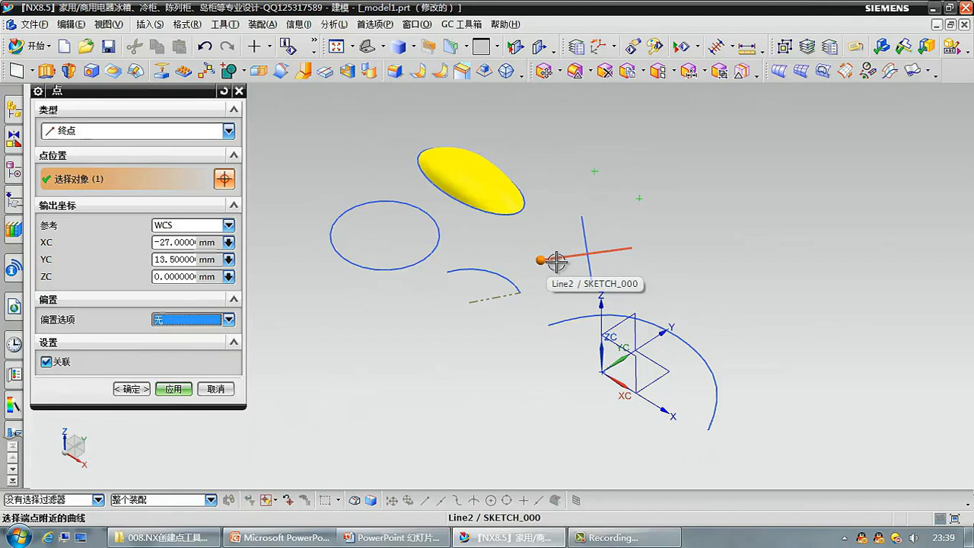
pyautogui.click(628, 251)
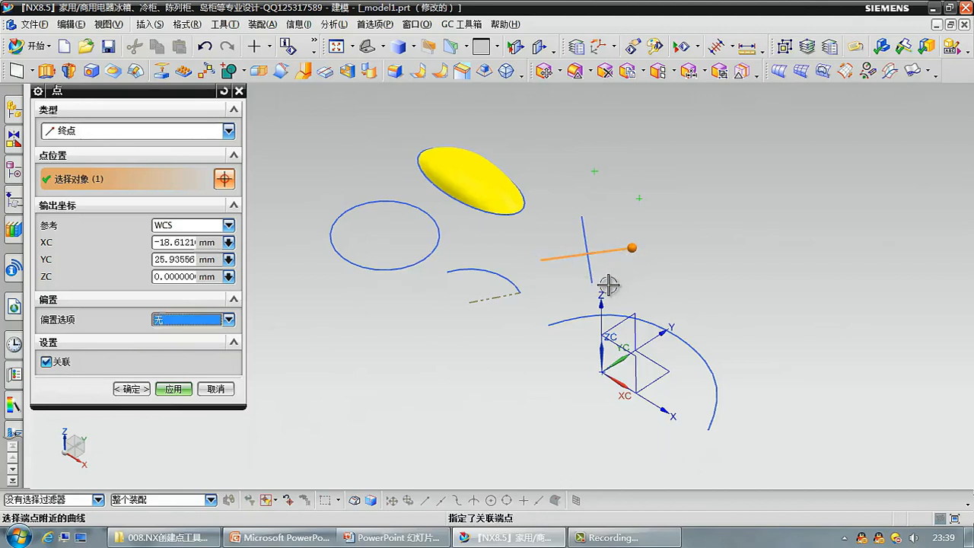
pyautogui.click(555, 322)
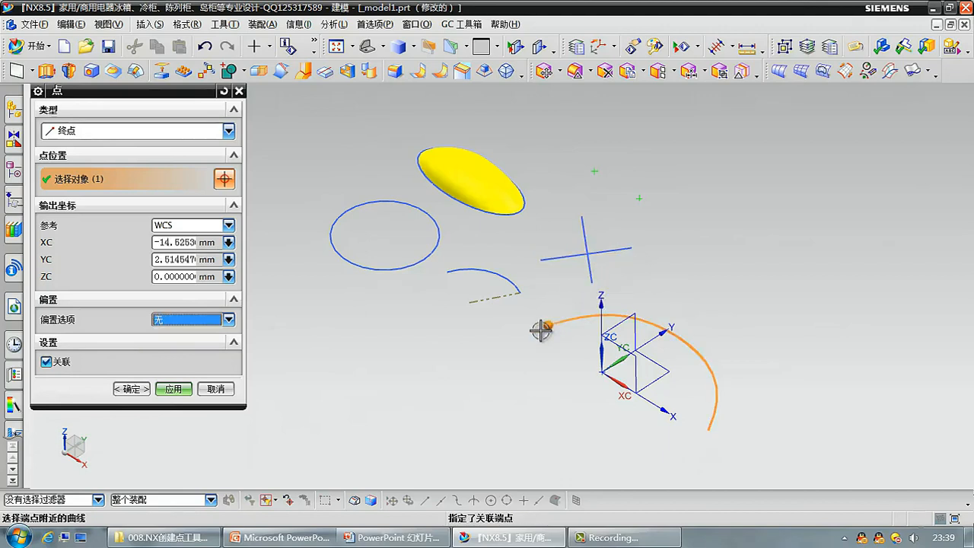
pyautogui.click(716, 423)
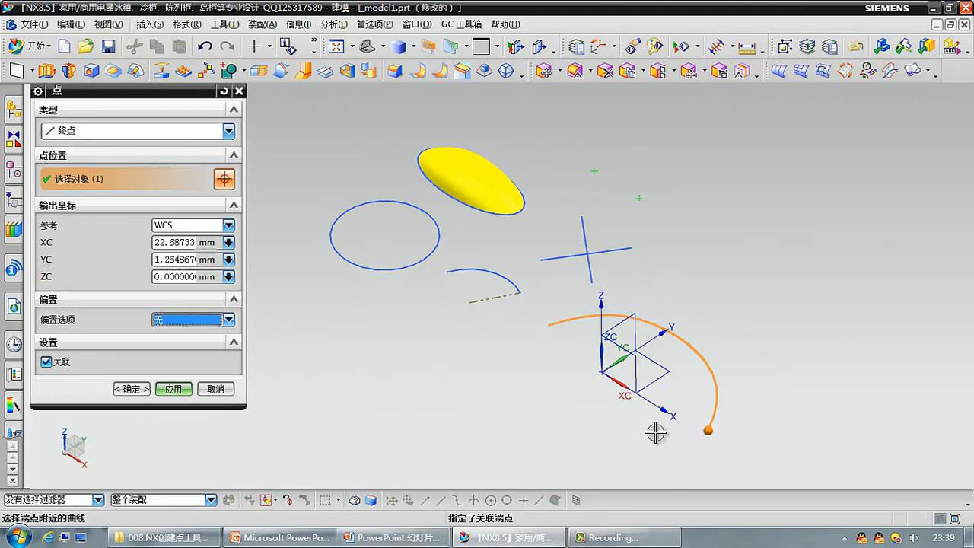
# Try the Control Point (控制点) type at the large spline's left end and two interior control points, keeping the offset at none (无).
pyautogui.click(202, 132)
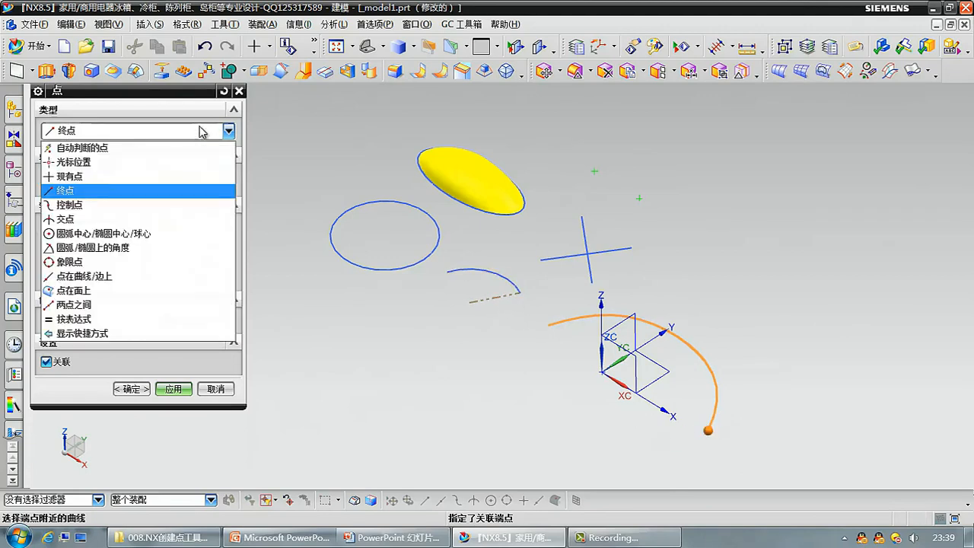
pyautogui.click(196, 205)
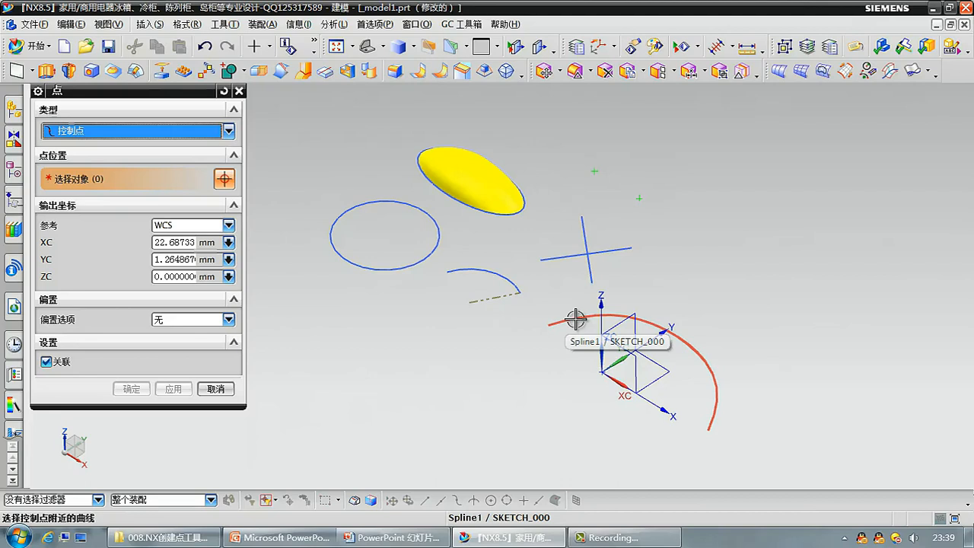
pyautogui.click(548, 332)
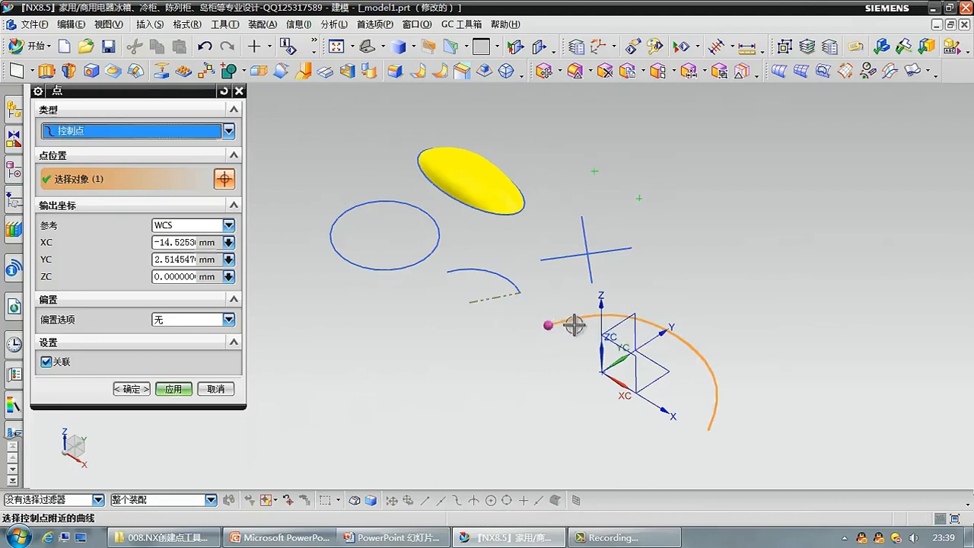
pyautogui.click(613, 314)
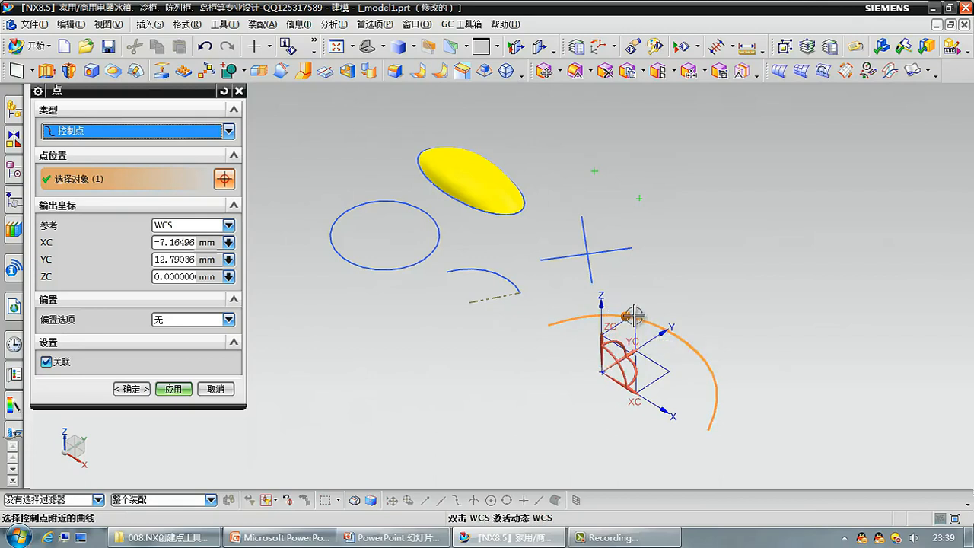
pyautogui.click(701, 352)
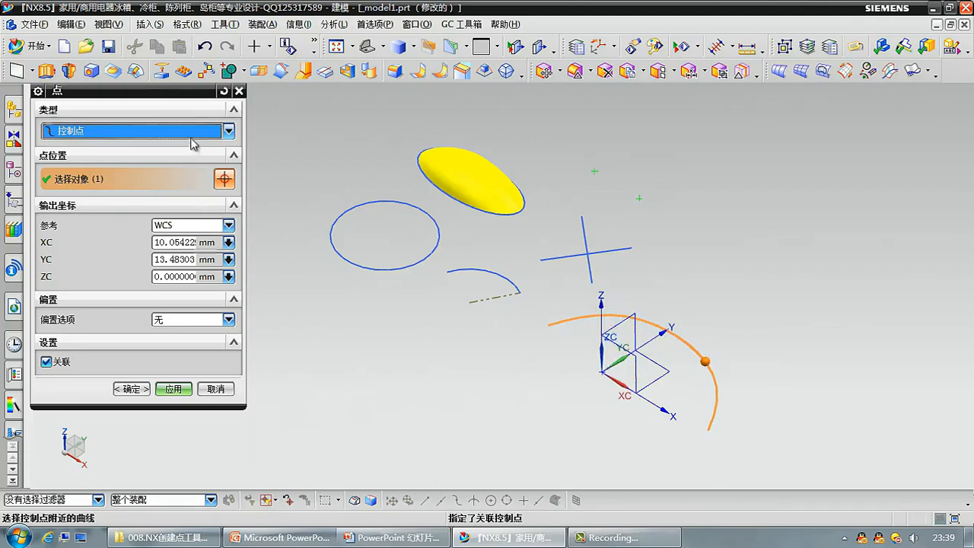
pyautogui.click(183, 327)
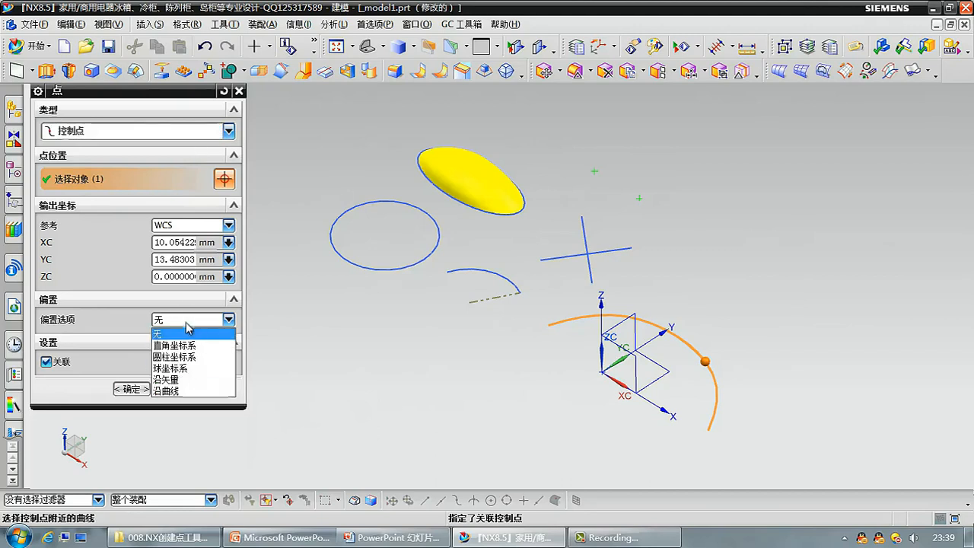
pyautogui.click(186, 332)
# Create an Intersection Point (交点) from the cross's shorter, steeper line as the object and its longer line as the intersecting curve.
pyautogui.click(156, 135)
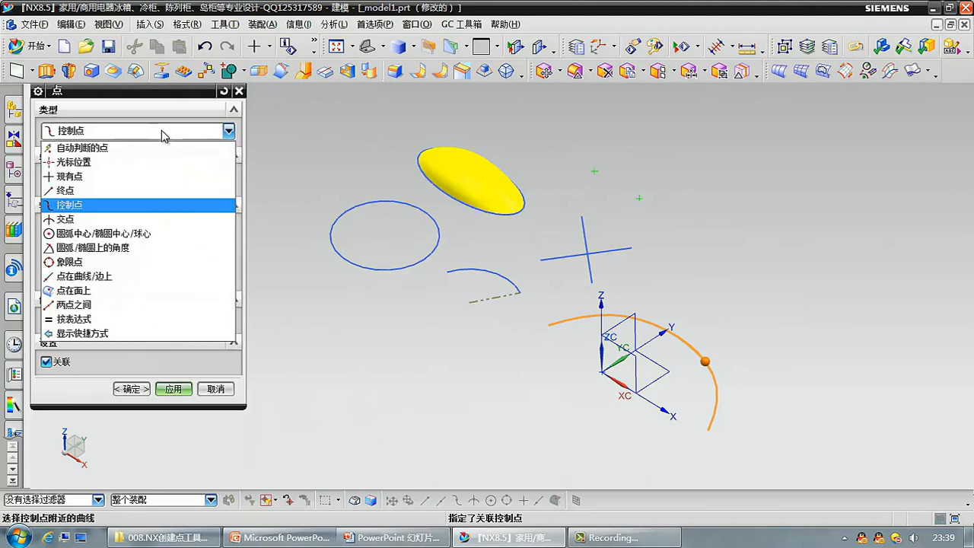
pyautogui.click(159, 217)
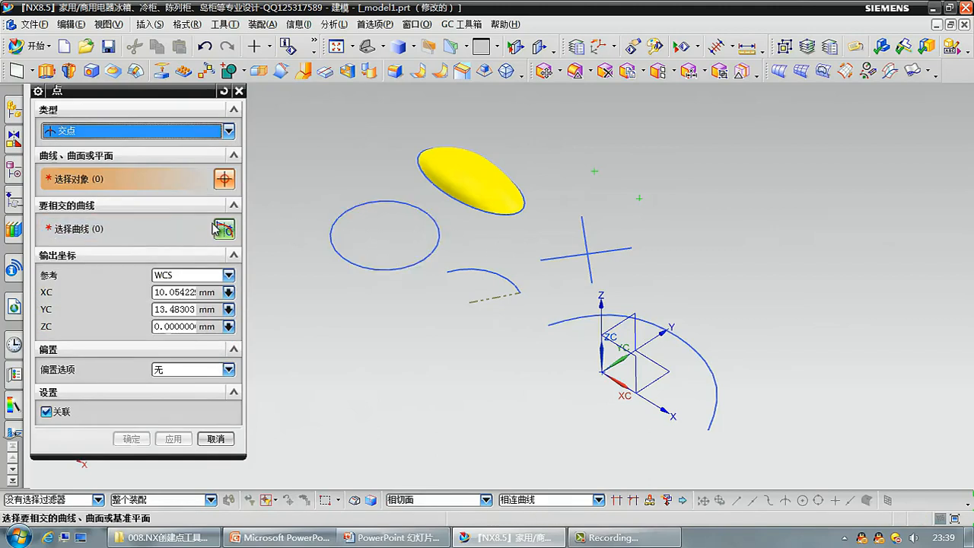
pyautogui.click(575, 249)
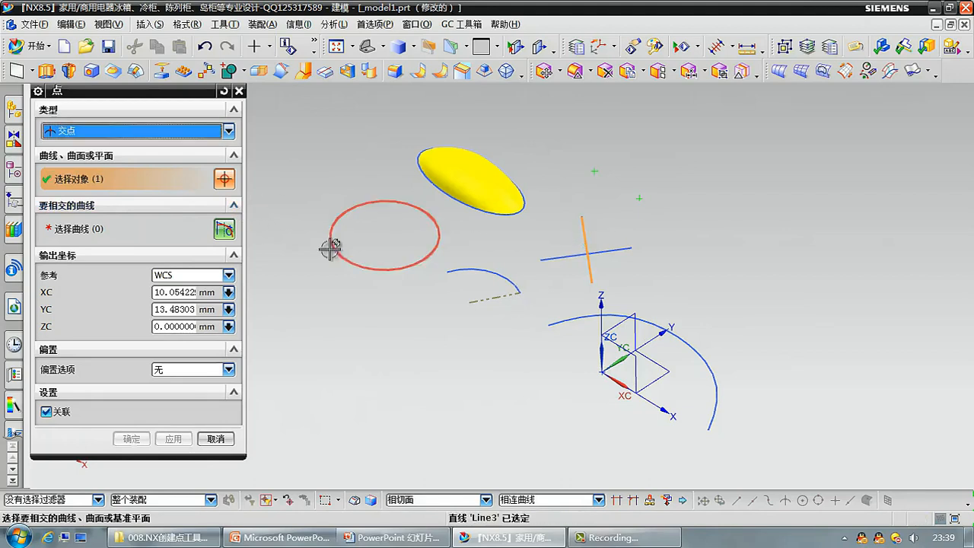
pyautogui.middleClick(534, 238)
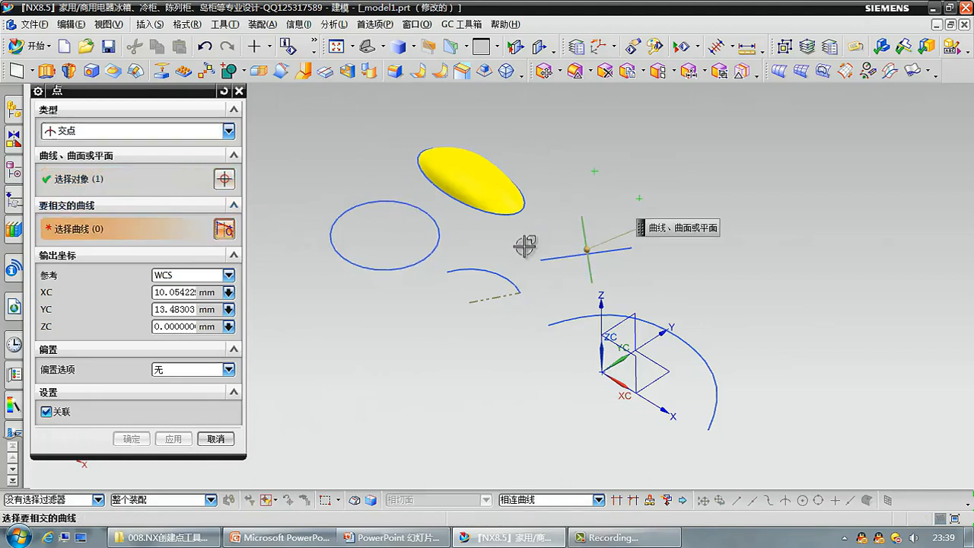
pyautogui.click(225, 183)
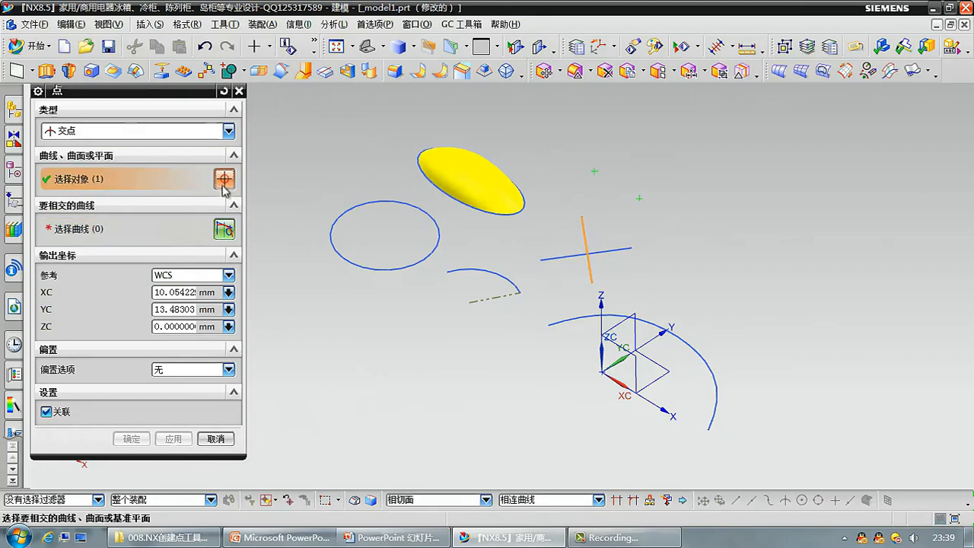
pyautogui.click(224, 230)
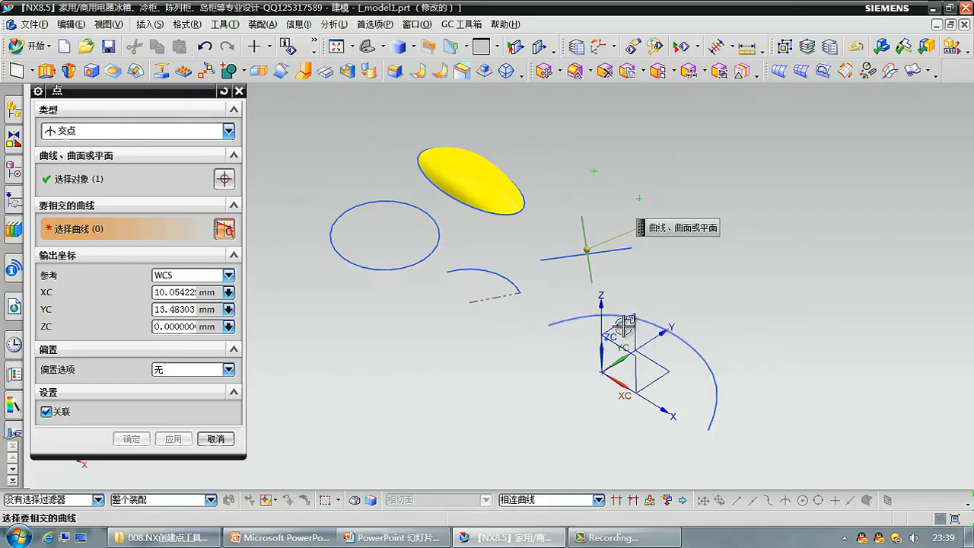
pyautogui.click(598, 252)
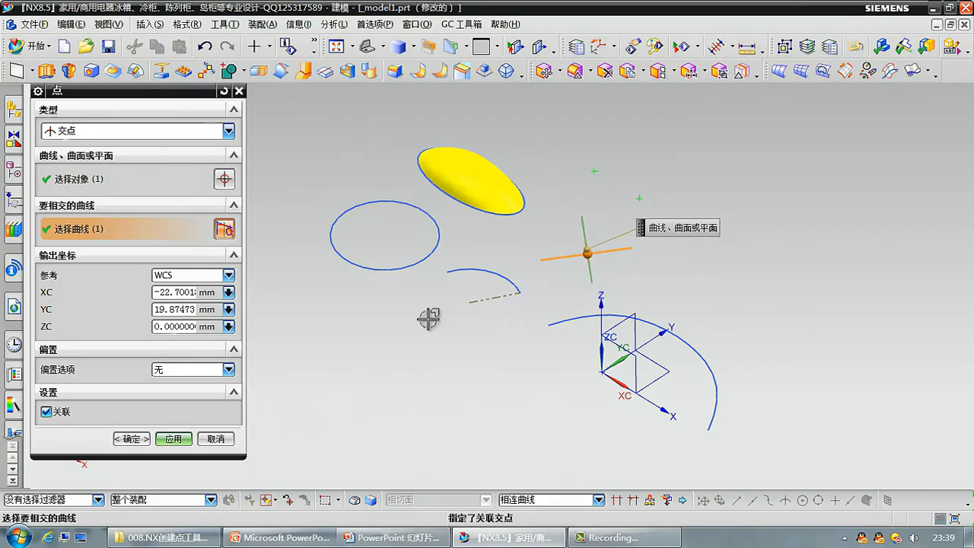
pyautogui.click(174, 439)
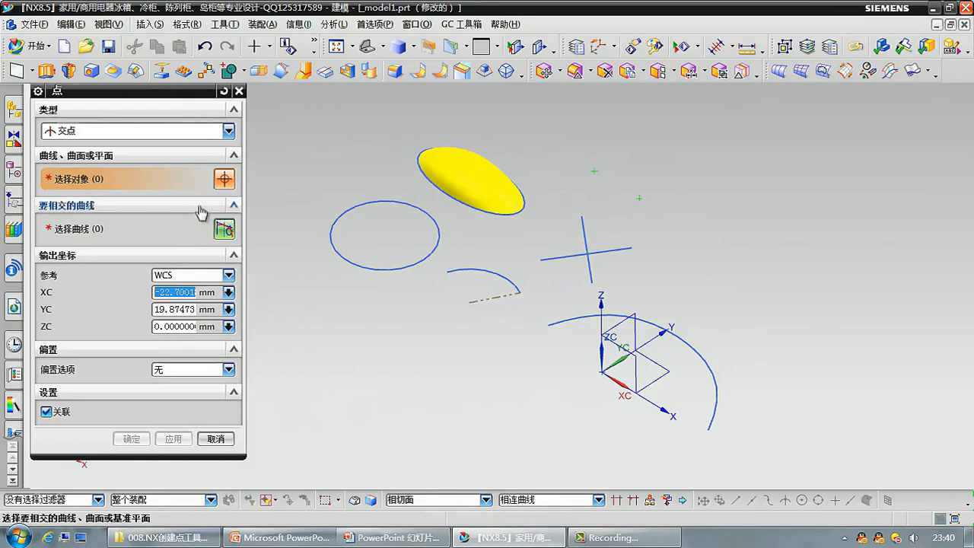
# Create a point at the circle's centre with the 圆弧中心/椭圆中心/球心 (Arc/Ellipse/Sphere Center) type.
pyautogui.click(187, 133)
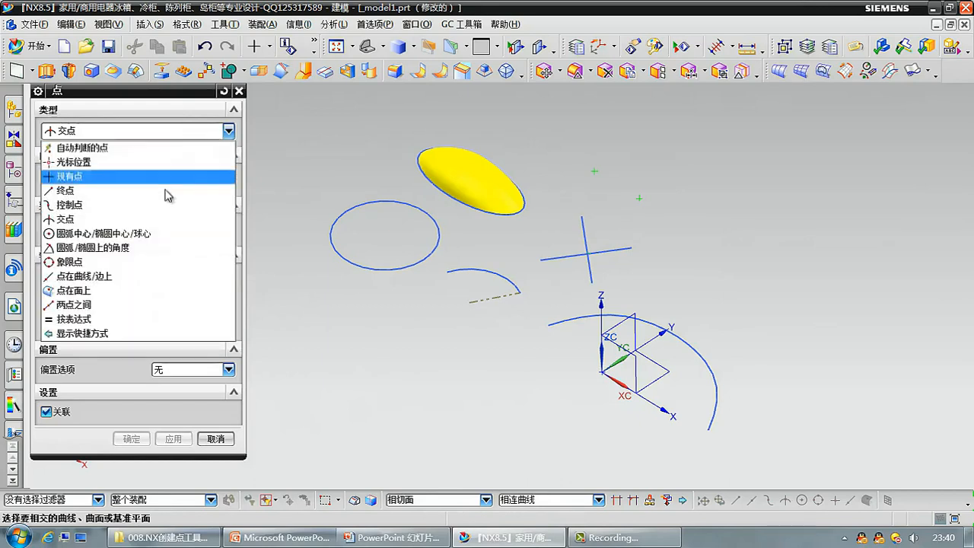
pyautogui.click(164, 236)
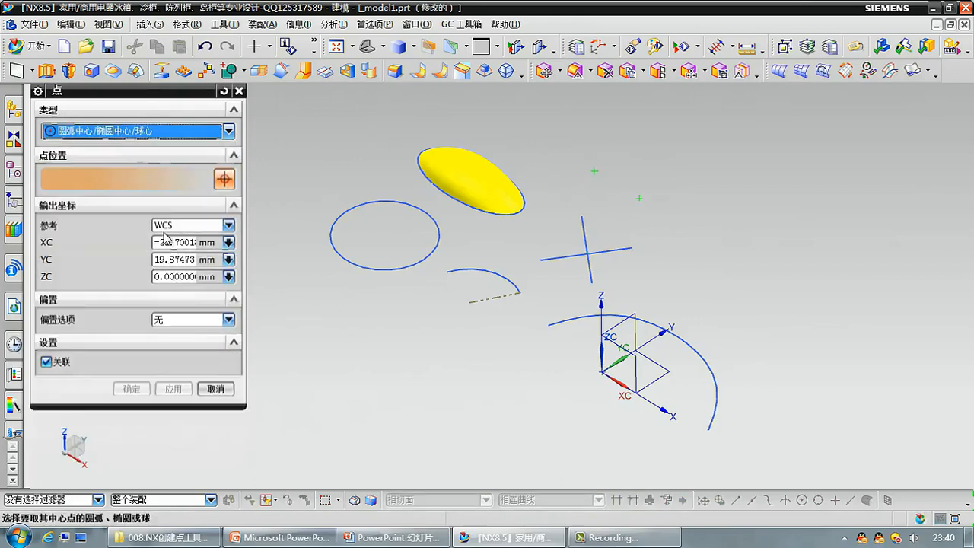
pyautogui.click(344, 257)
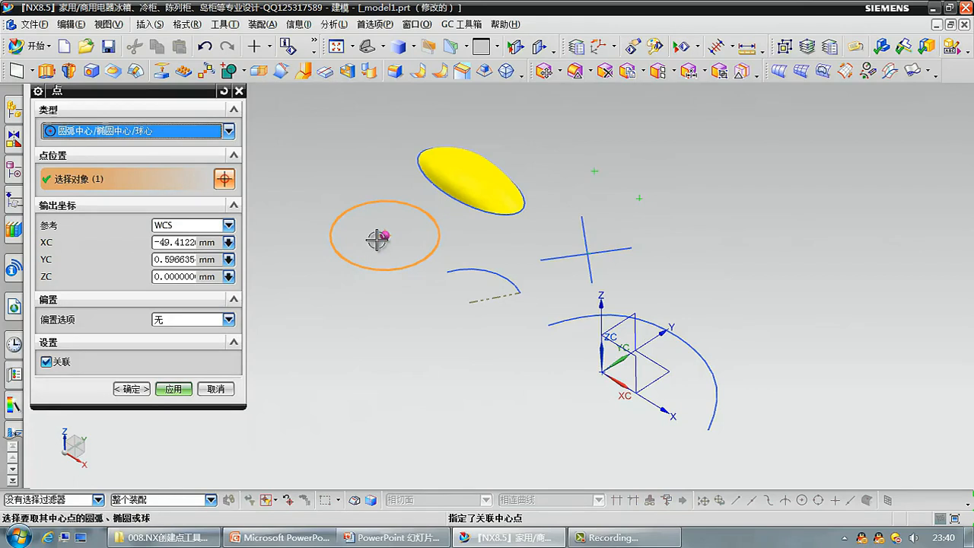
pyautogui.click(171, 389)
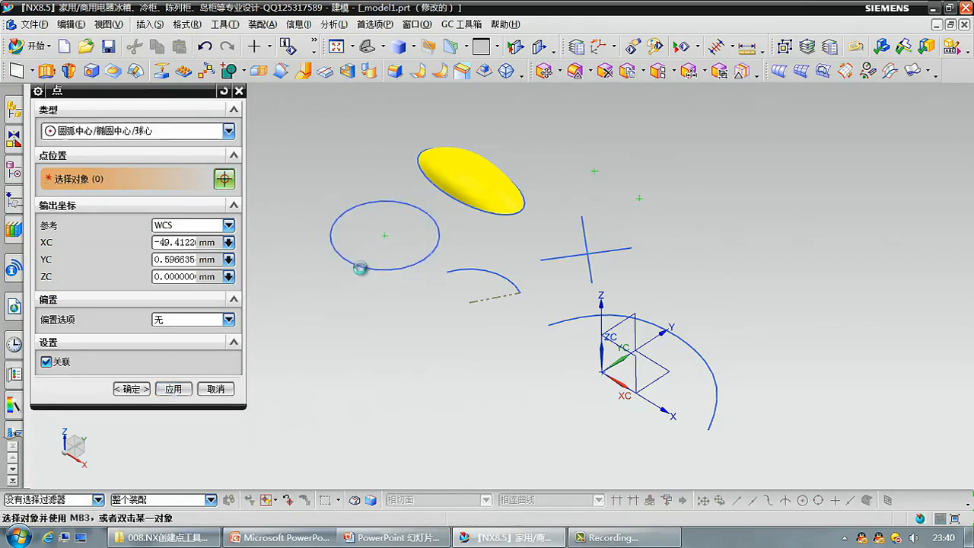
# Try the 圆弧/椭圆上的角度 (Angle on Arc/Ellipse) type on the small arc with an angle of 30 deg.
pyautogui.click(228, 131)
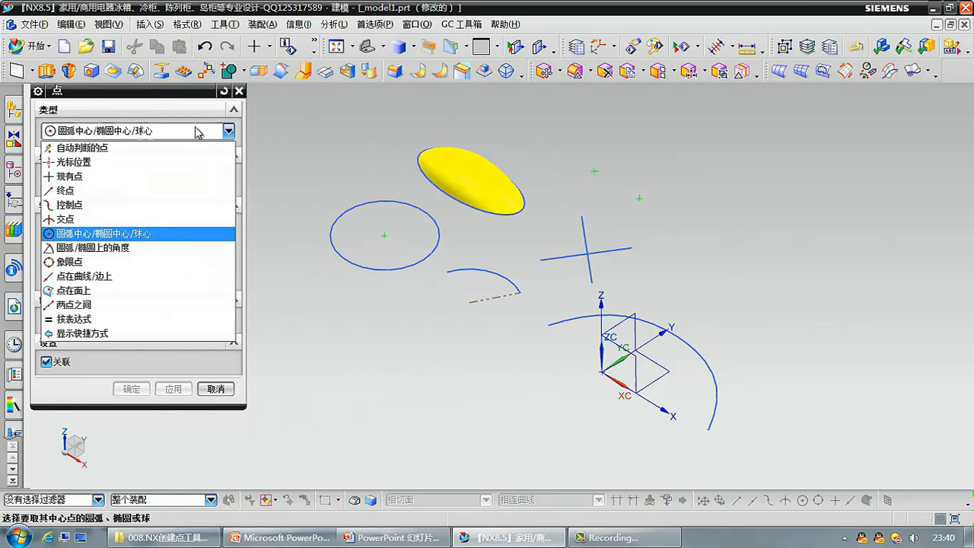
pyautogui.click(150, 249)
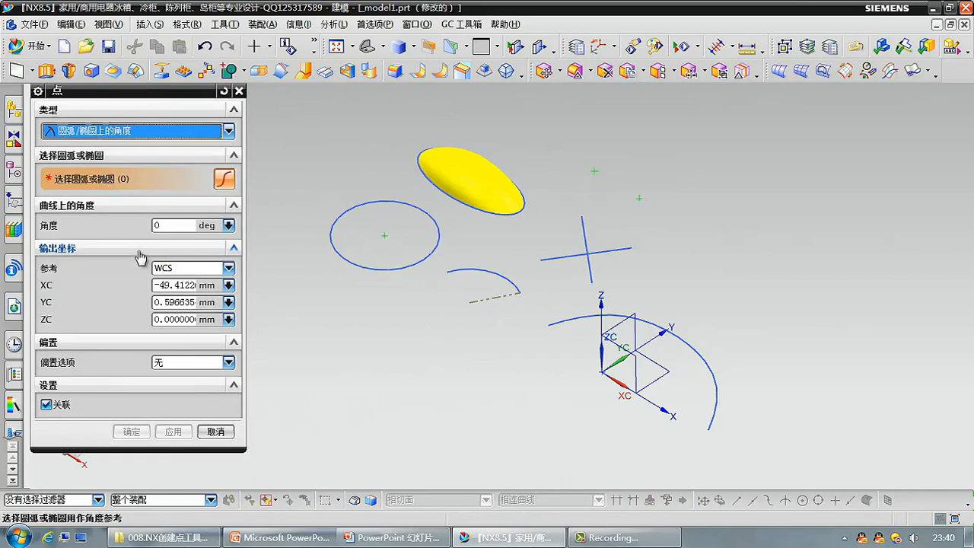
pyautogui.click(495, 278)
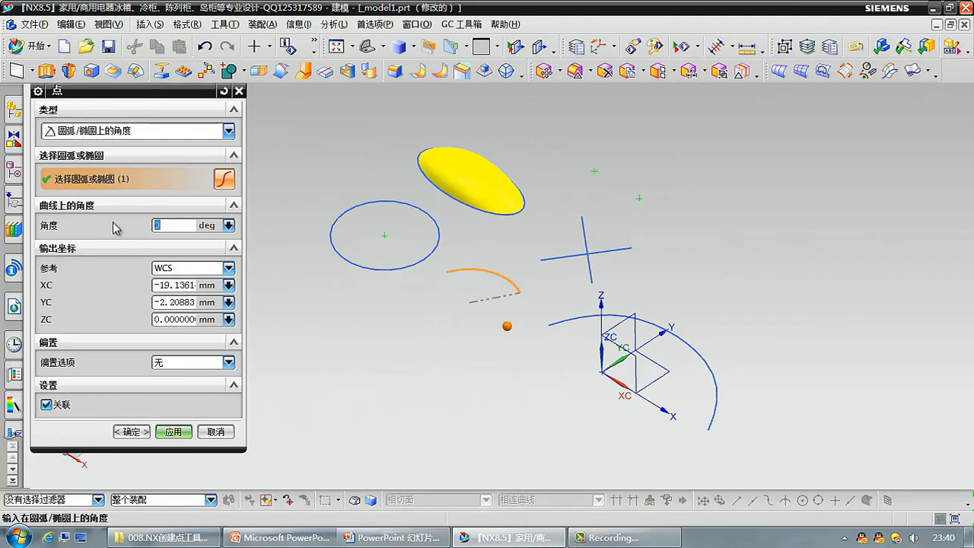
pyautogui.moveTo(440, 276); pyautogui.dragTo(498, 337, button='middle')
pyautogui.press('F8')
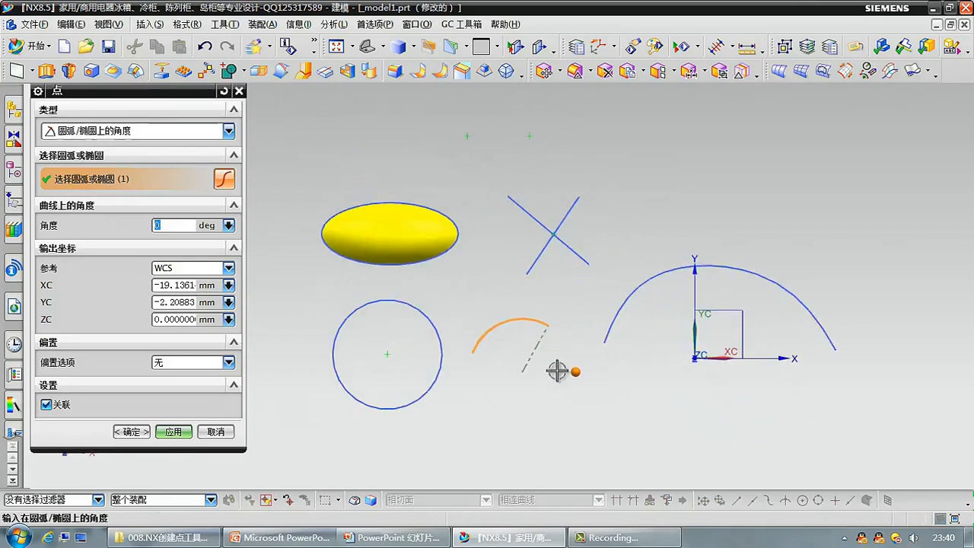
pyautogui.scroll(-2, 557, 371)
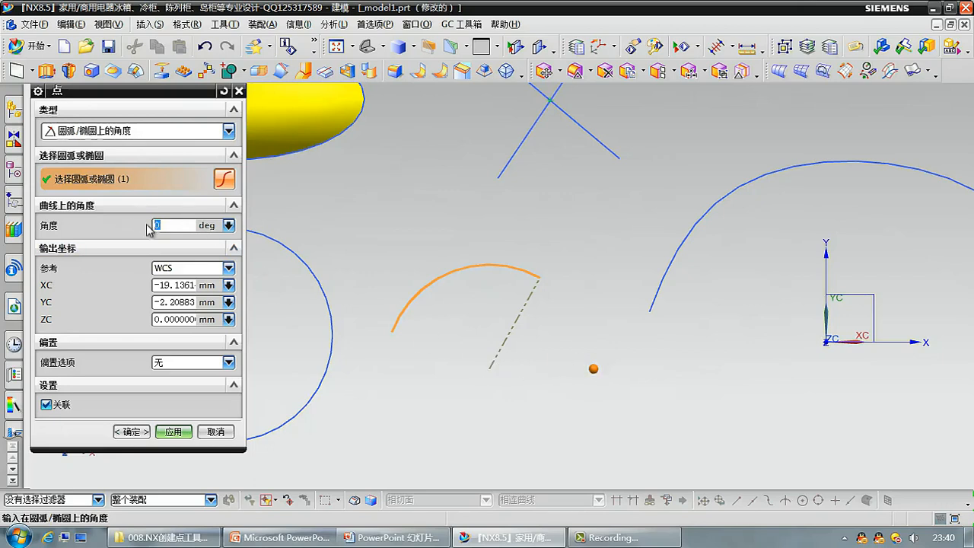
pyautogui.press('Return')
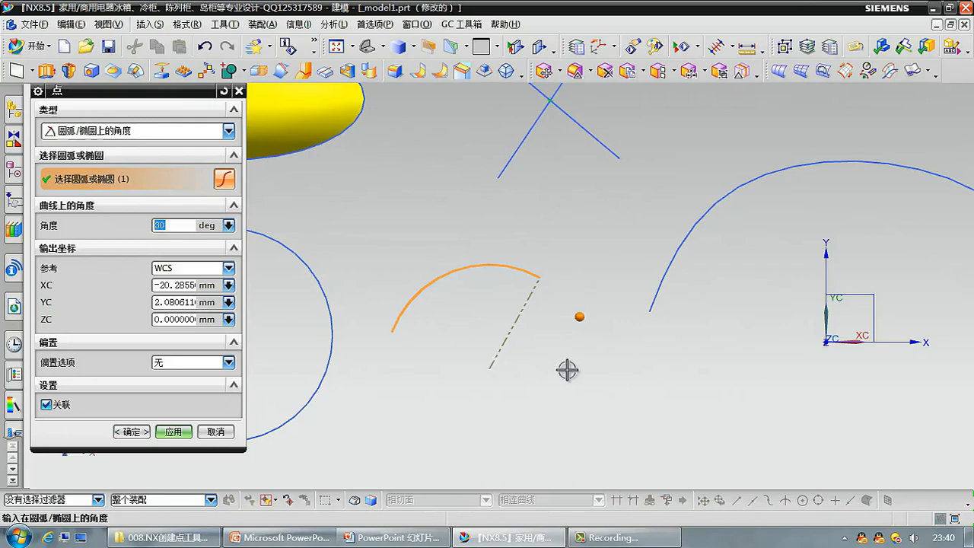
# Create a Quadrant Point (象限点) on the circle, trying the +X quadrant before choosing the +Y quadrant.
pyautogui.scroll(-3, 565, 305)
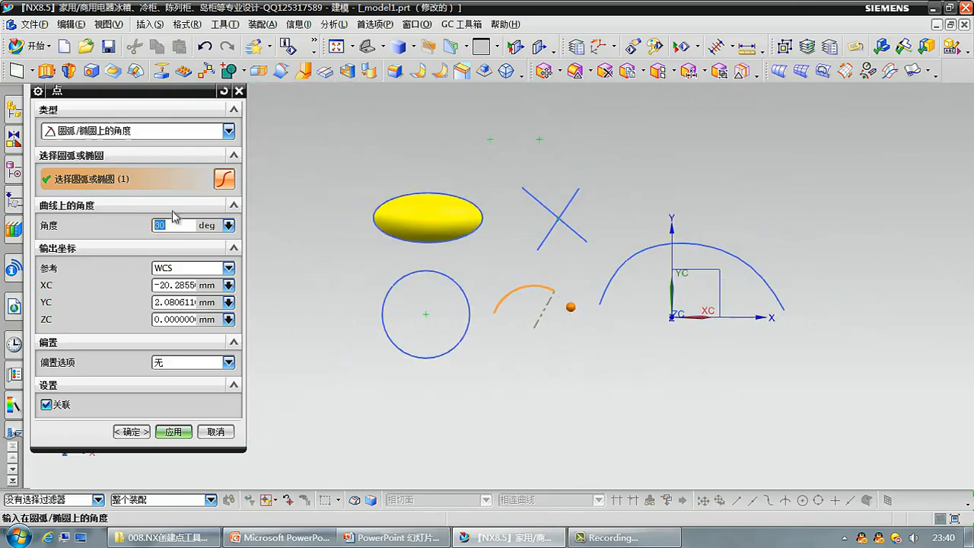
pyautogui.click(150, 134)
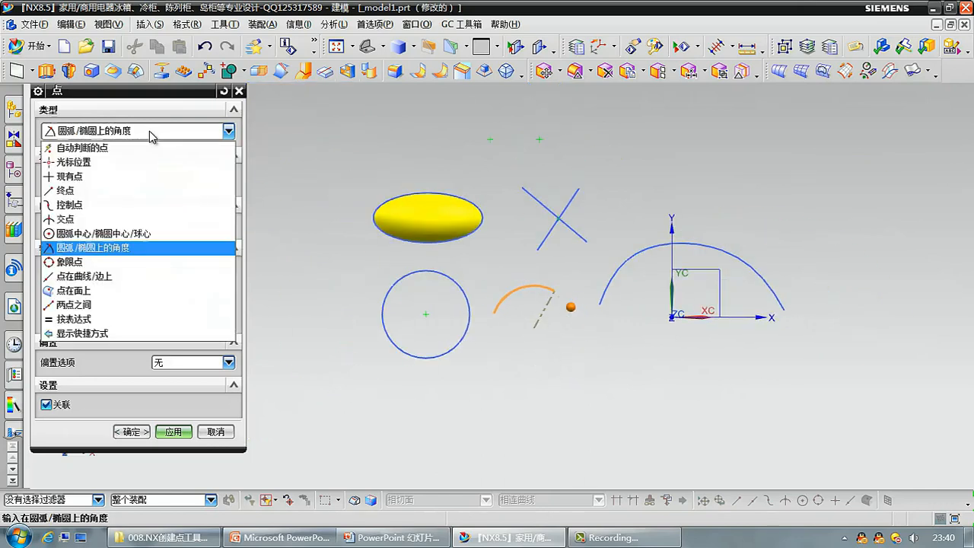
pyautogui.click(143, 261)
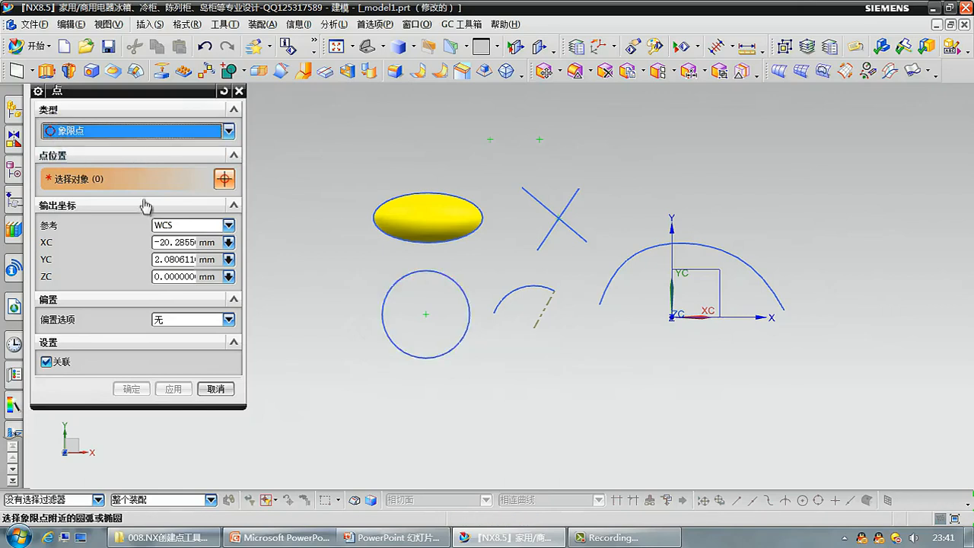
pyautogui.click(467, 318)
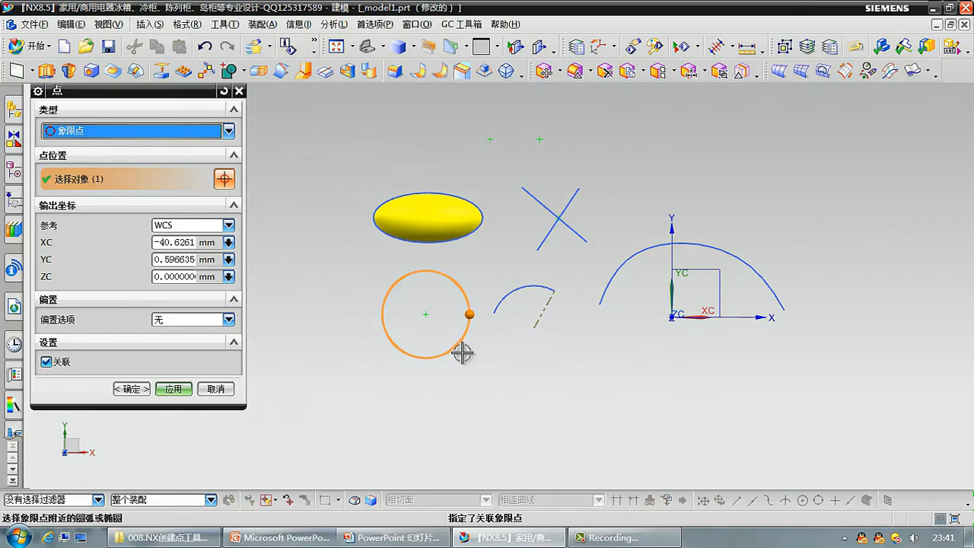
pyautogui.click(426, 276)
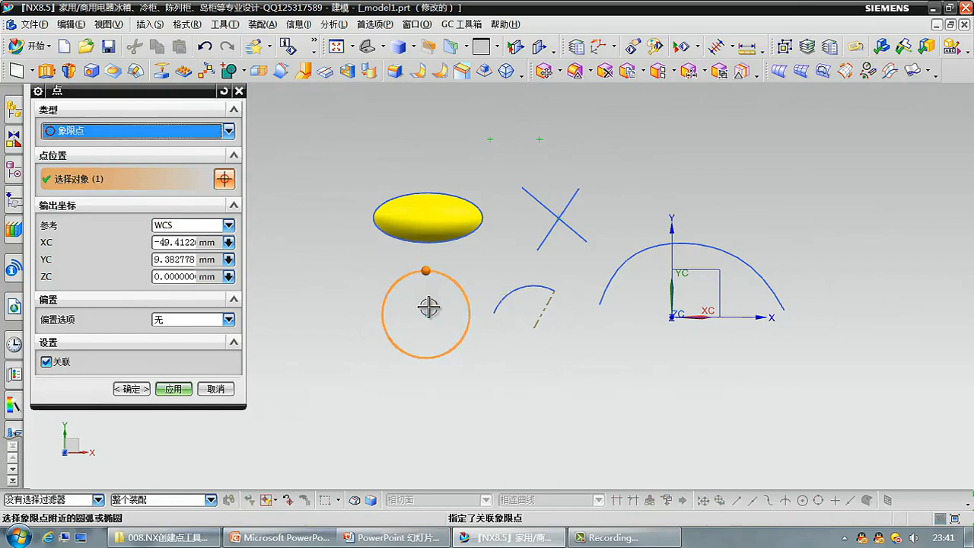
pyautogui.click(174, 389)
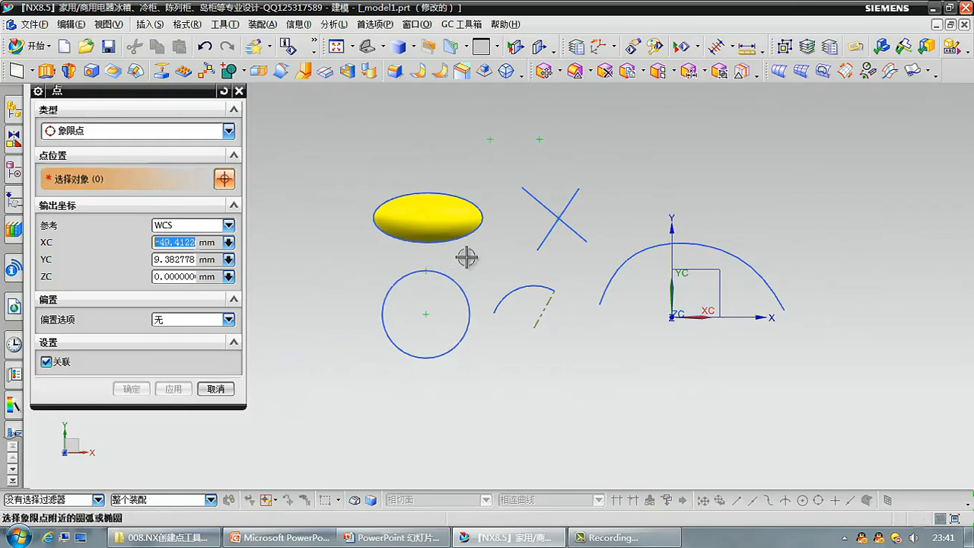
# Specify a point on the large spline near its left end with the 点在曲线/边上 (Point on Curve/Edge) type.
pyautogui.moveTo(465, 331); pyautogui.dragTo(489, 306, button='middle')
pyautogui.click(172, 134)
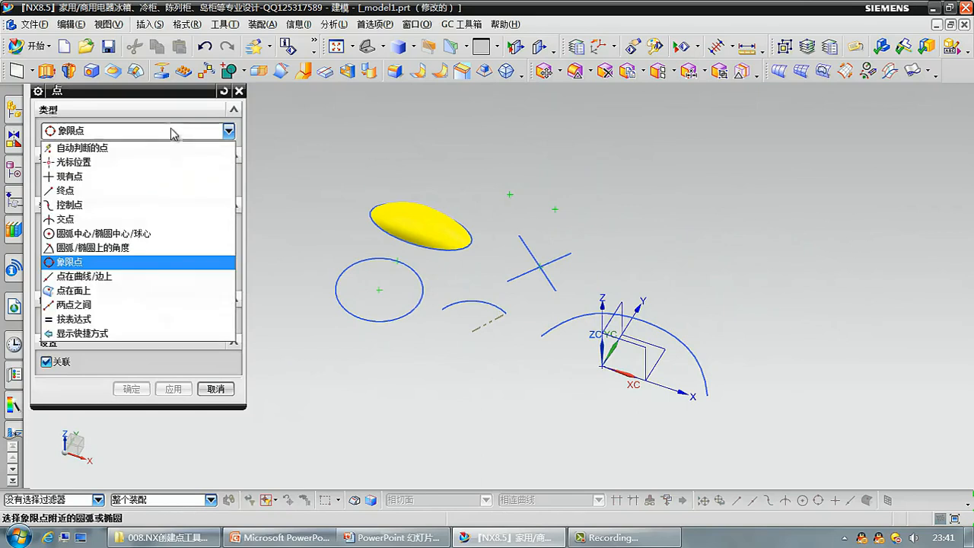
pyautogui.click(159, 278)
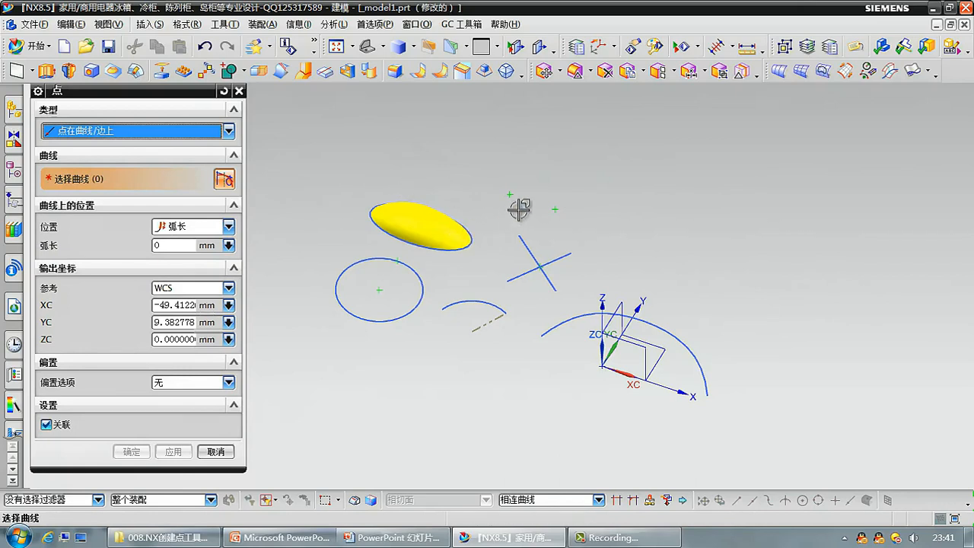
pyautogui.click(562, 317)
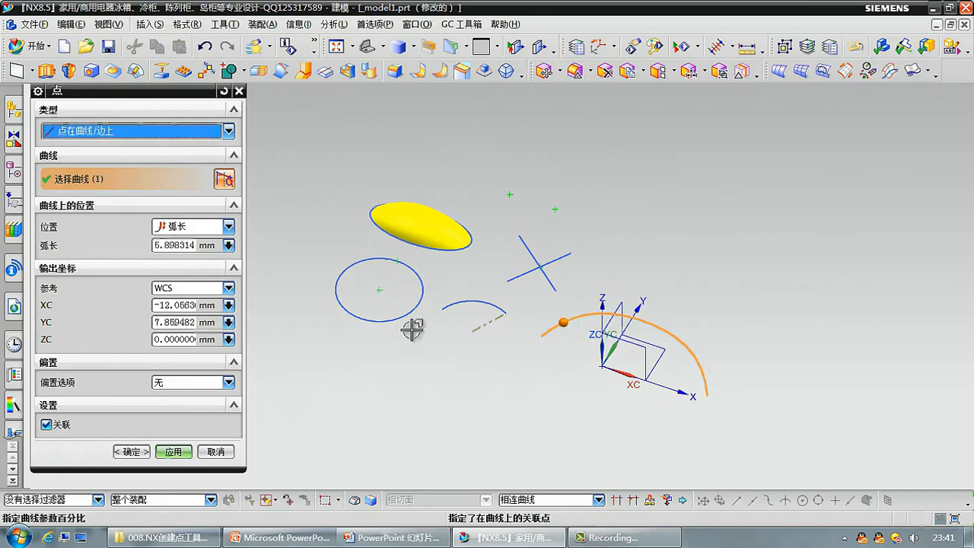
# Locate the spline point by arc length (弧长) and set the arc length to 10 mm.
pyautogui.click(216, 227)
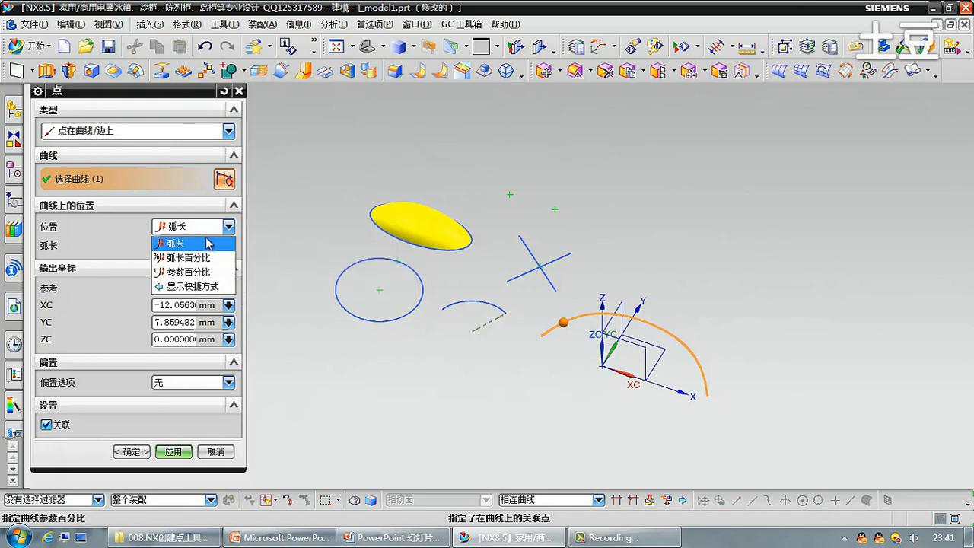
pyautogui.click(208, 243)
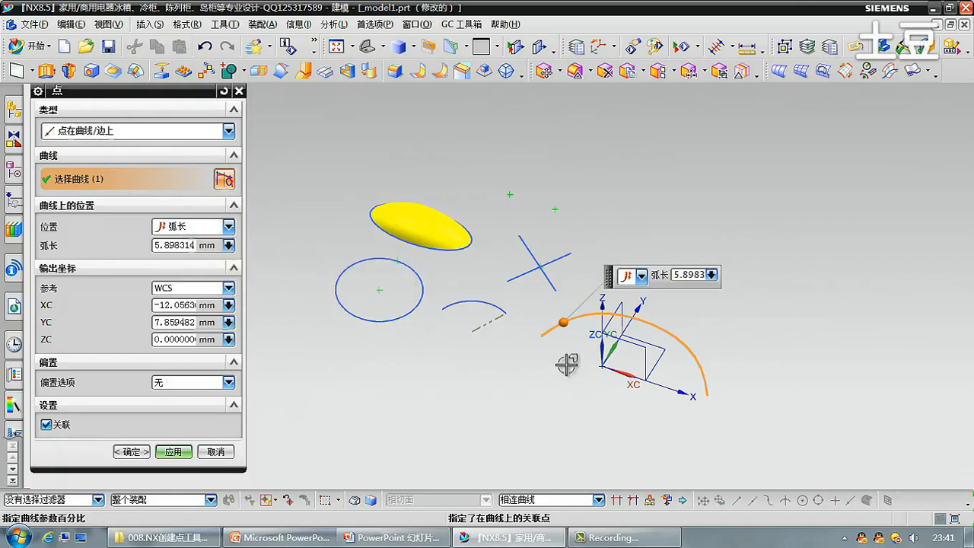
pyautogui.doubleClick(187, 245)
pyautogui.write('10')
pyautogui.press('Return')
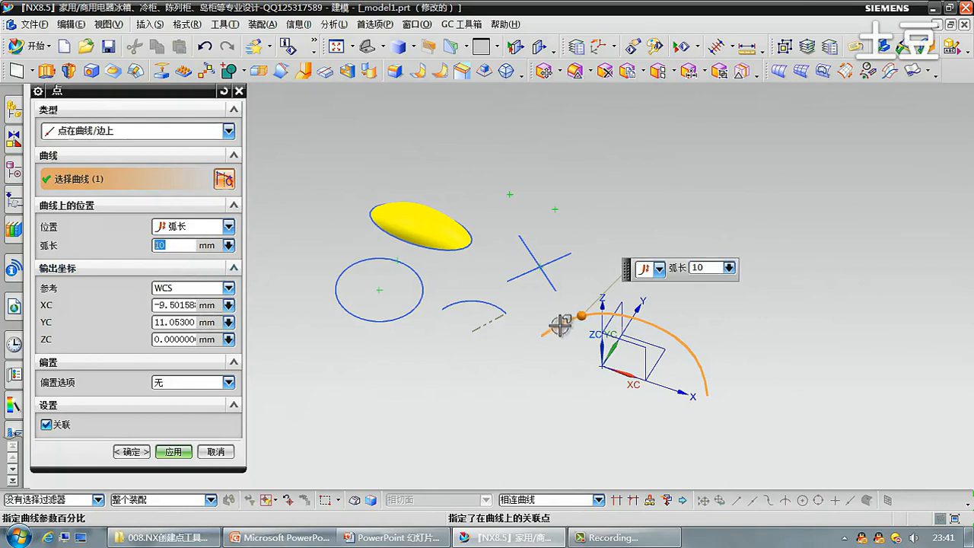
# Switch the spline point's location method to arc length percentage (弧长百分比) and then to parameter percentage (参数百分比).
pyautogui.click(221, 226)
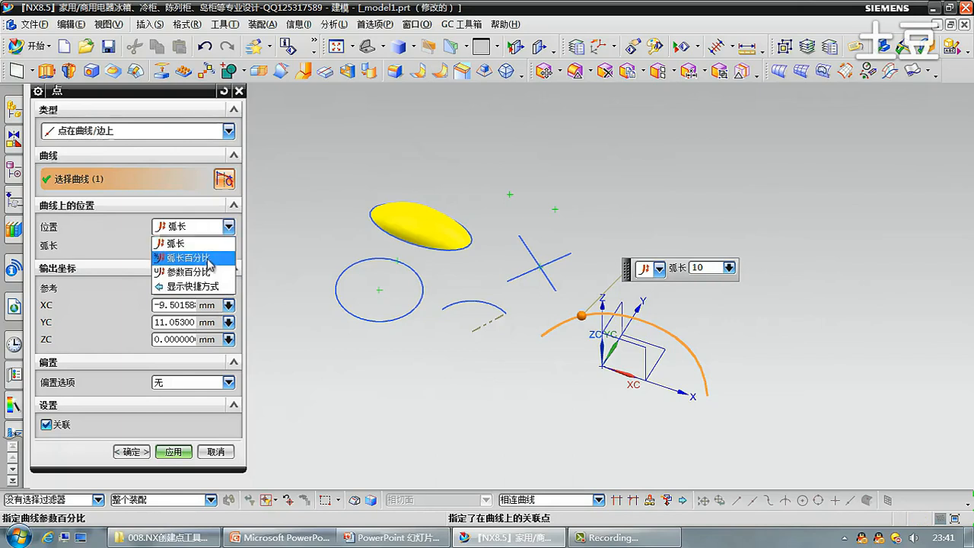
pyautogui.click(201, 255)
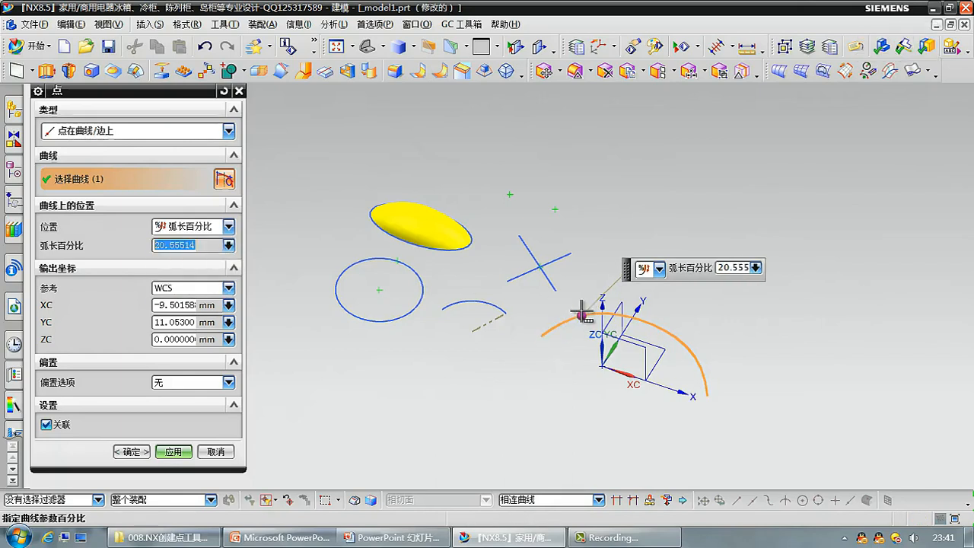
pyautogui.click(229, 226)
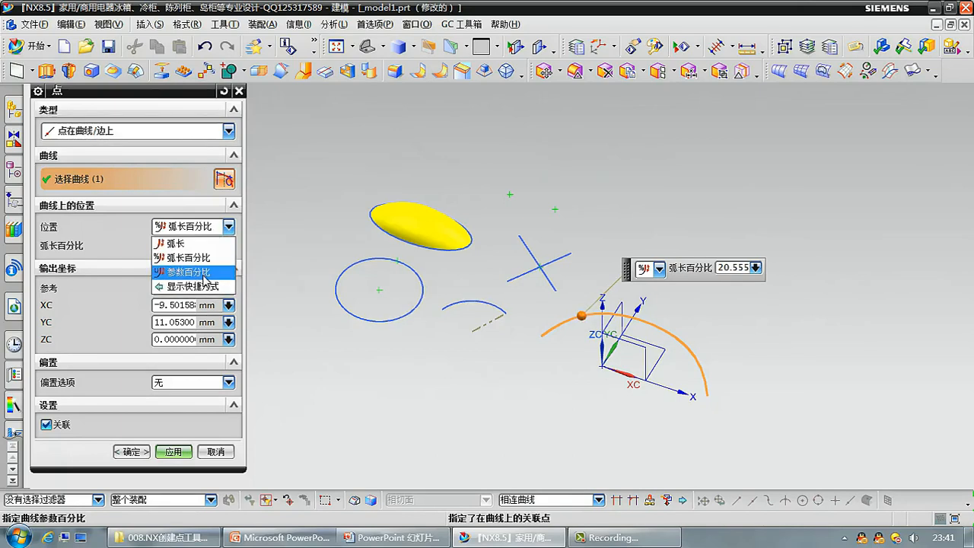
pyautogui.click(202, 272)
pyautogui.click(204, 227)
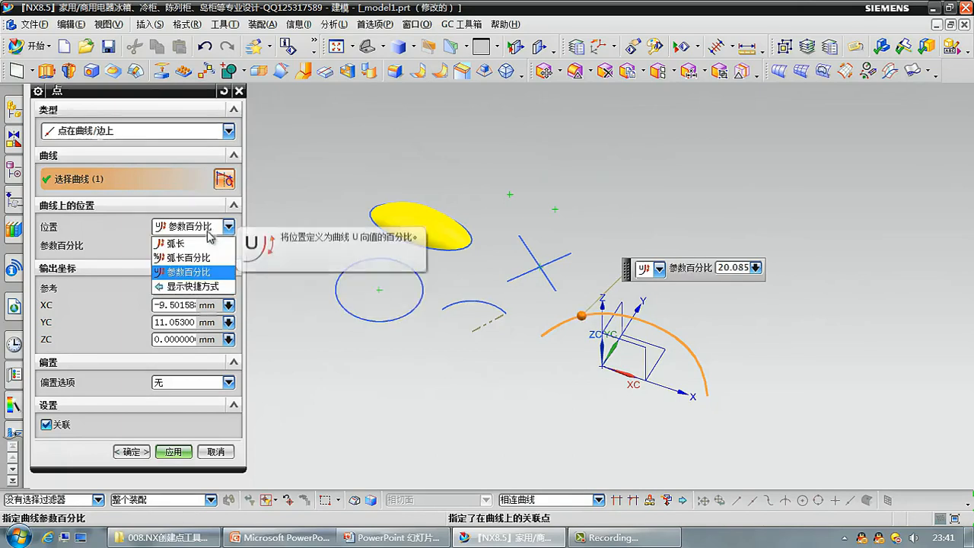
pyautogui.click(202, 228)
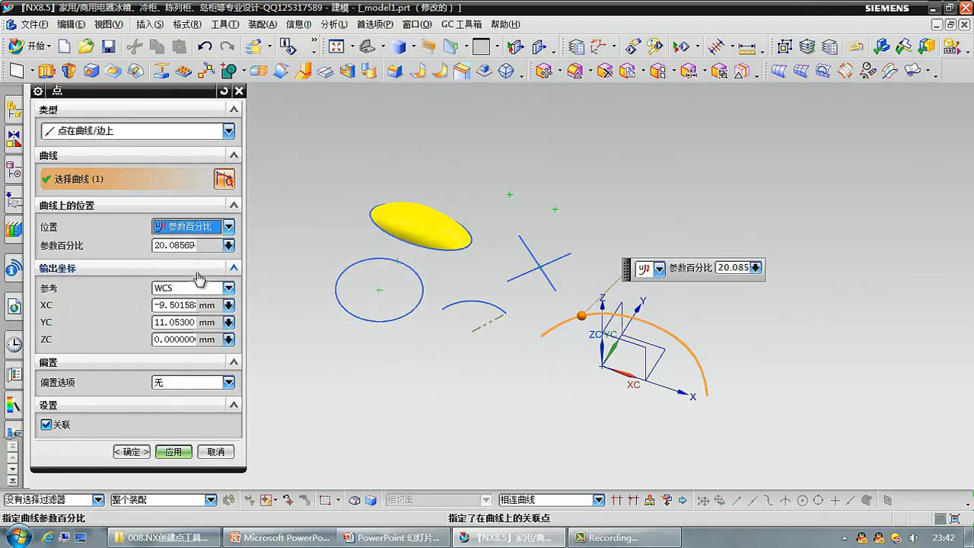
# Return the spline point's location method to arc length (弧长) and review the value-source and reference coordinate system options.
pyautogui.click(228, 227)
pyautogui.click(221, 242)
pyautogui.click(228, 246)
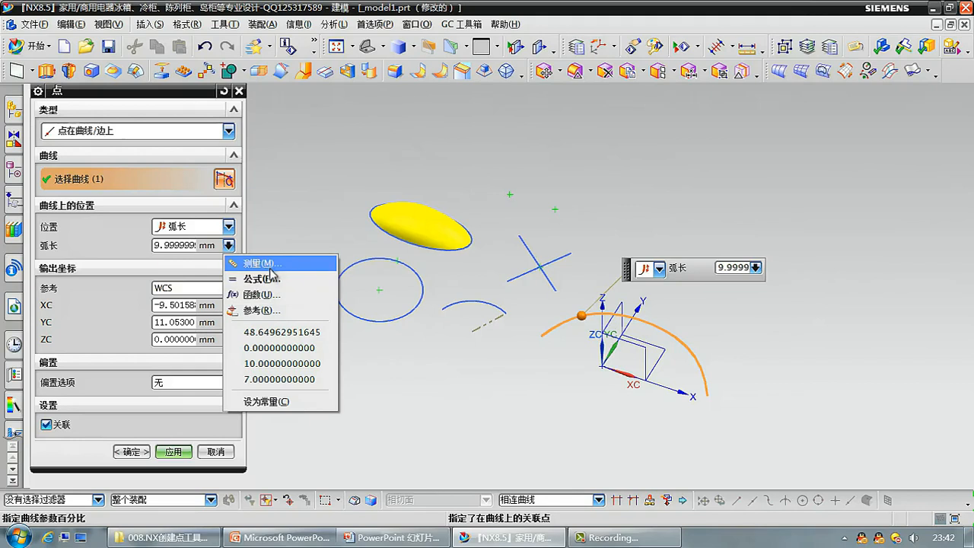
pyautogui.click(192, 293)
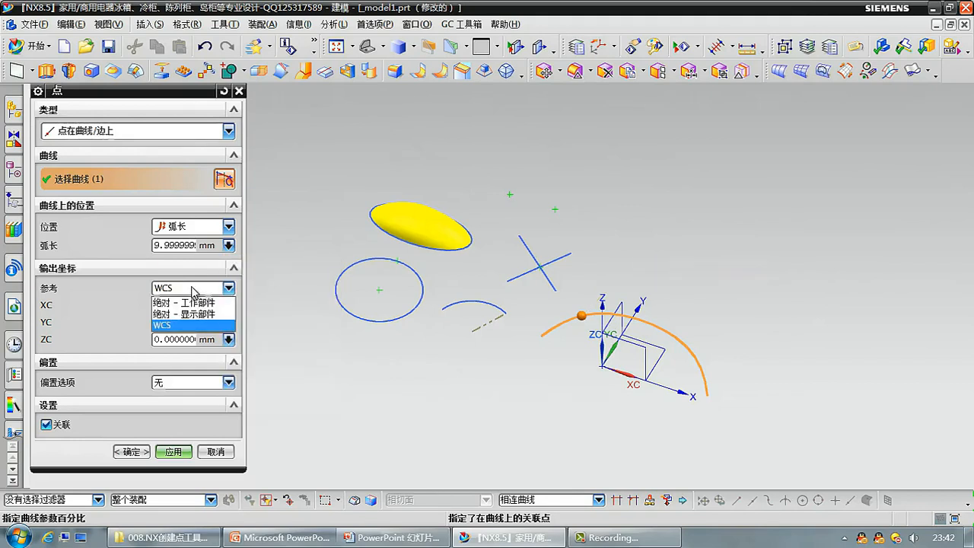
pyautogui.click(192, 291)
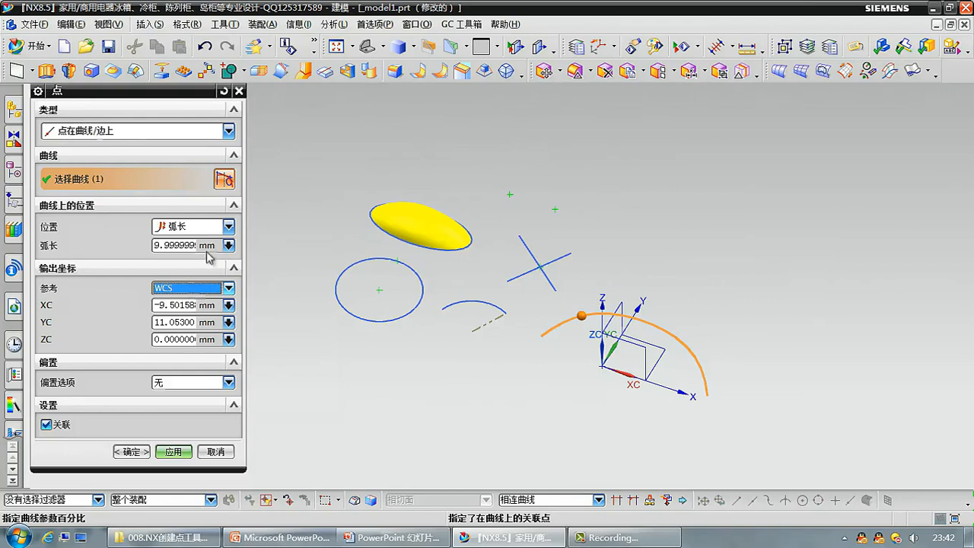
# Specify a 点在面上 (Point on Face) point on the yellow body, trying several faces before the one at its right end.
pyautogui.click(174, 136)
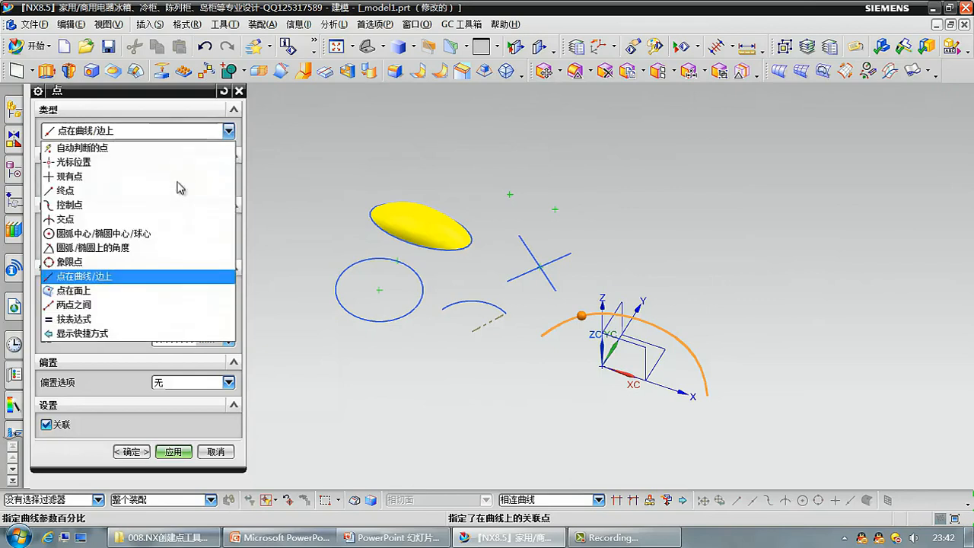
pyautogui.click(177, 291)
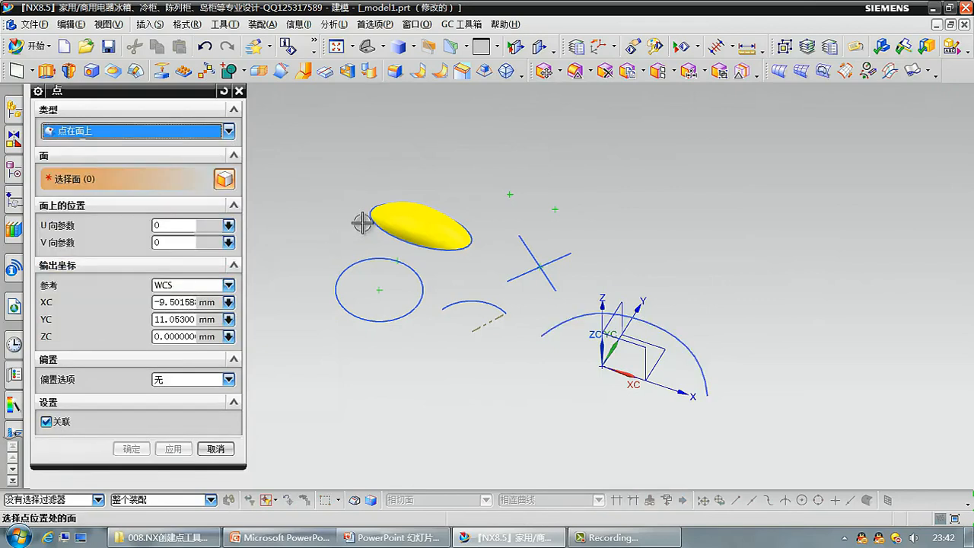
pyautogui.scroll(2, 362, 219)
pyautogui.click(445, 224)
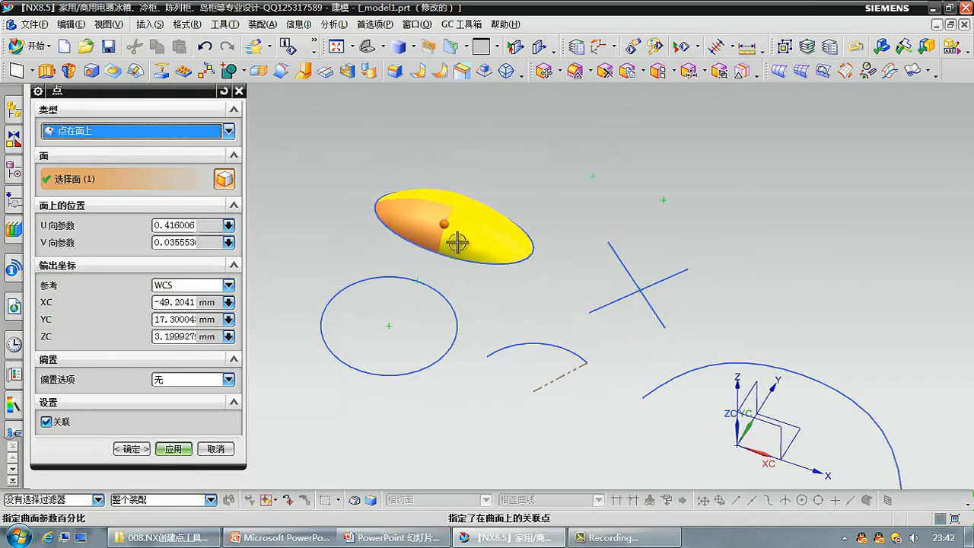
pyautogui.click(474, 239)
pyautogui.click(449, 194)
pyautogui.click(495, 242)
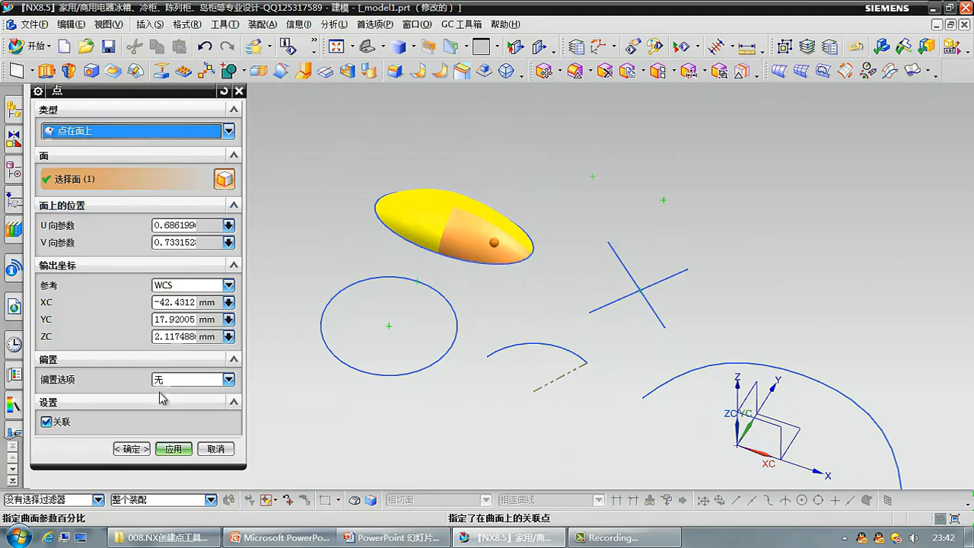
pyautogui.click(195, 385)
pyautogui.click(195, 385)
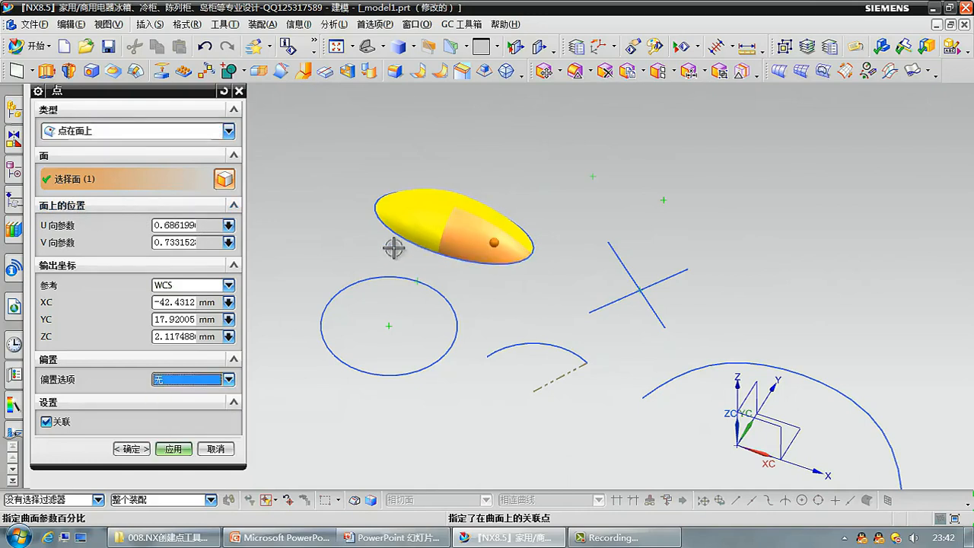
# Specify a 两点之间 (Between Two Points) point from the large spline's two ends, with a location percentage of 20.
pyautogui.click(156, 131)
pyautogui.click(129, 305)
pyautogui.scroll(-2, 282, 156)
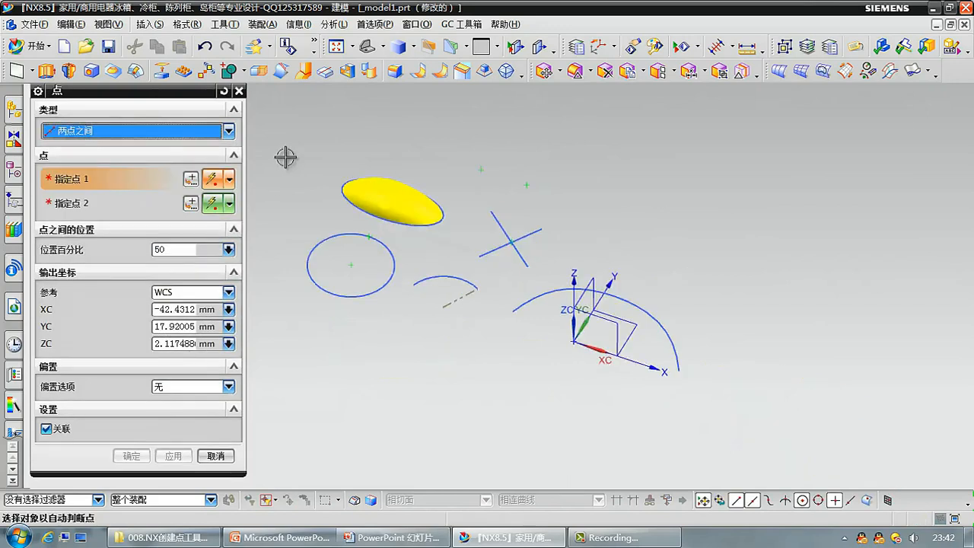
pyautogui.click(513, 315)
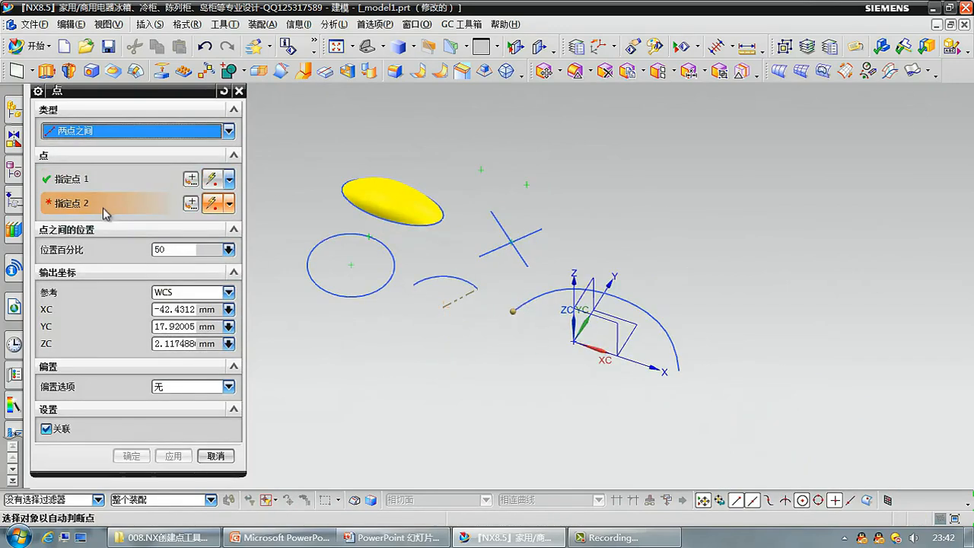
pyautogui.click(684, 372)
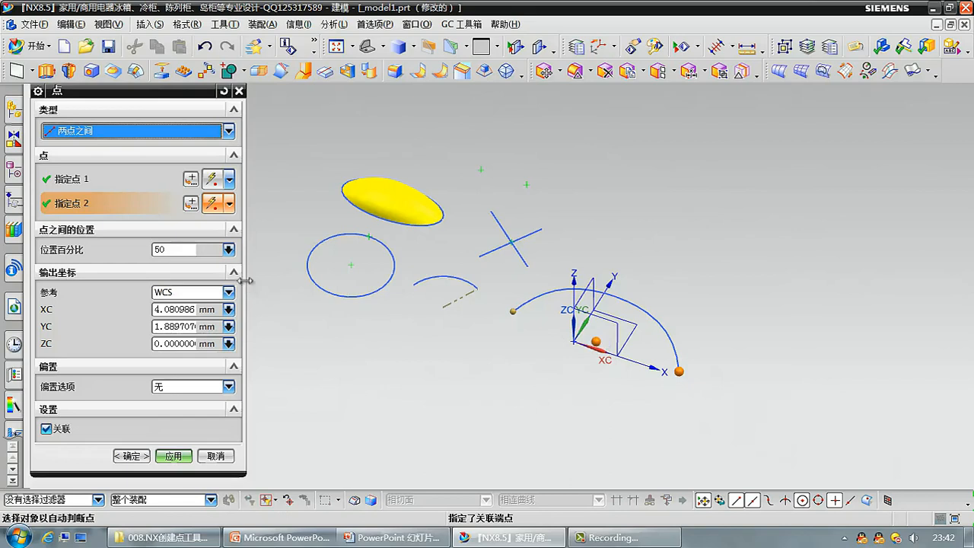
pyautogui.moveTo(181, 250); pyautogui.dragTo(104, 251)
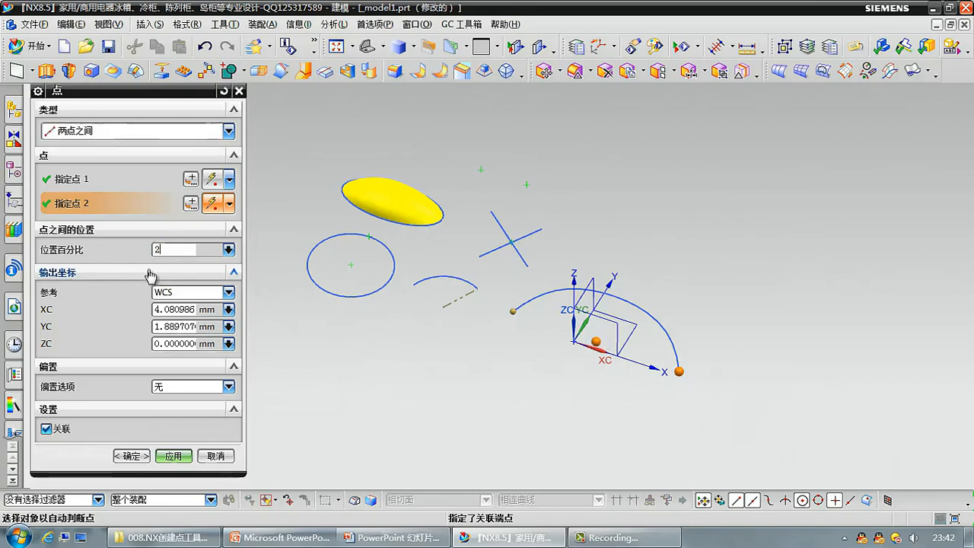
pyautogui.write('20')
pyautogui.press('Return')
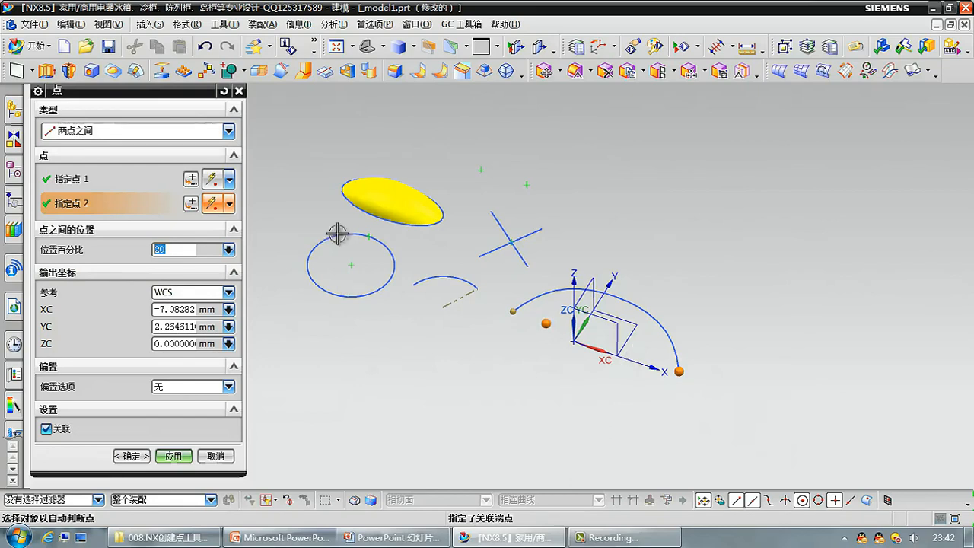
# Change the point type to 按表达式 (By Expression) and start creating a point expression.
pyautogui.click(203, 133)
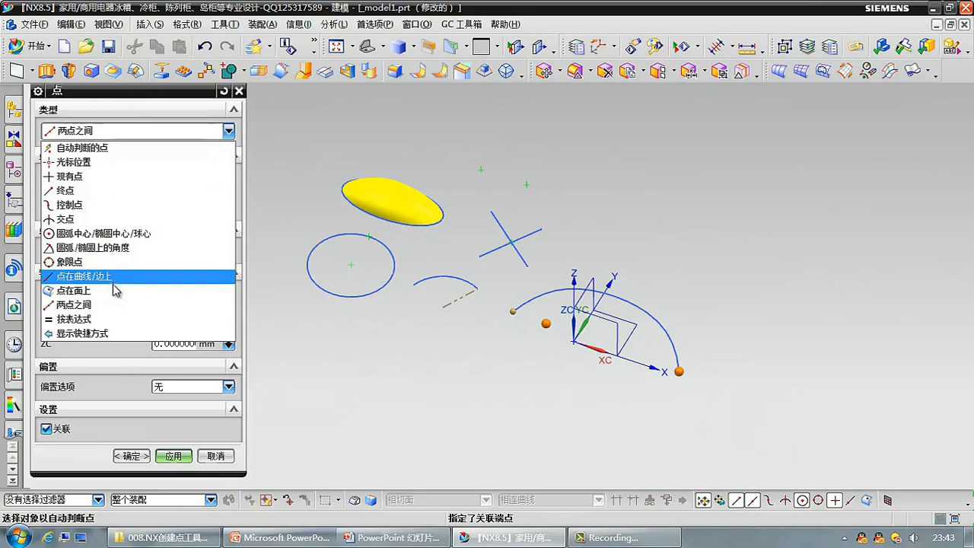
pyautogui.click(114, 320)
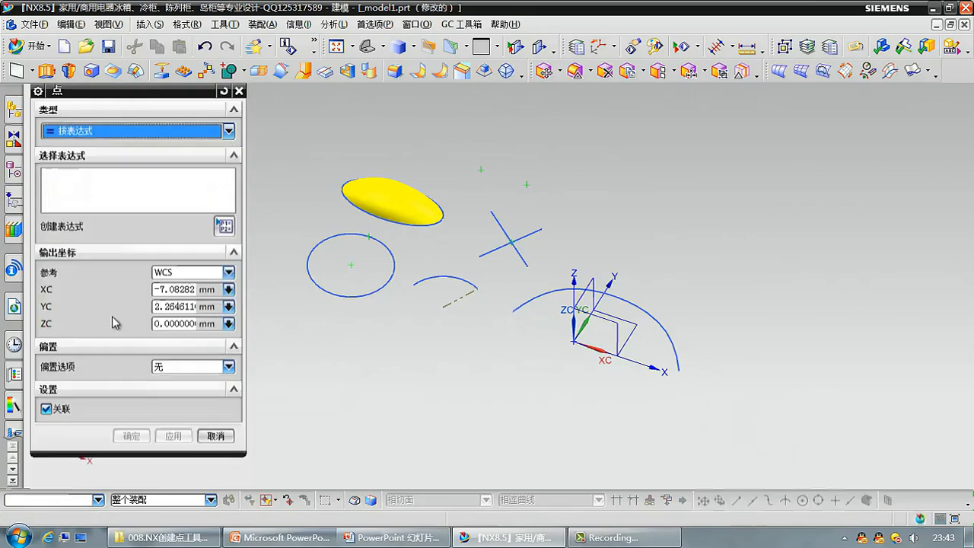
pyautogui.click(223, 227)
pyautogui.click(133, 133)
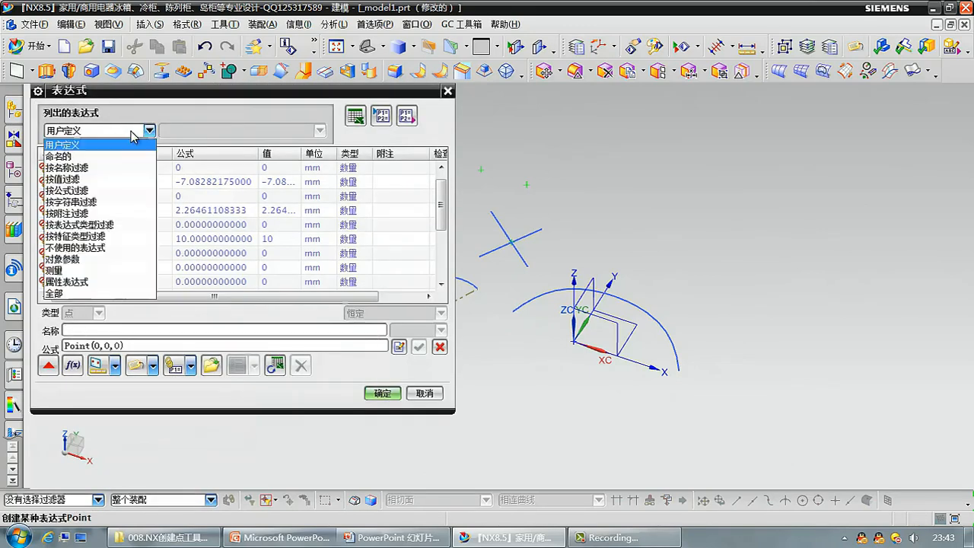
pyautogui.click(134, 136)
# Define the expression y as Point(40,50,60), create the point from it, and close the Point command.
pyautogui.click(102, 330)
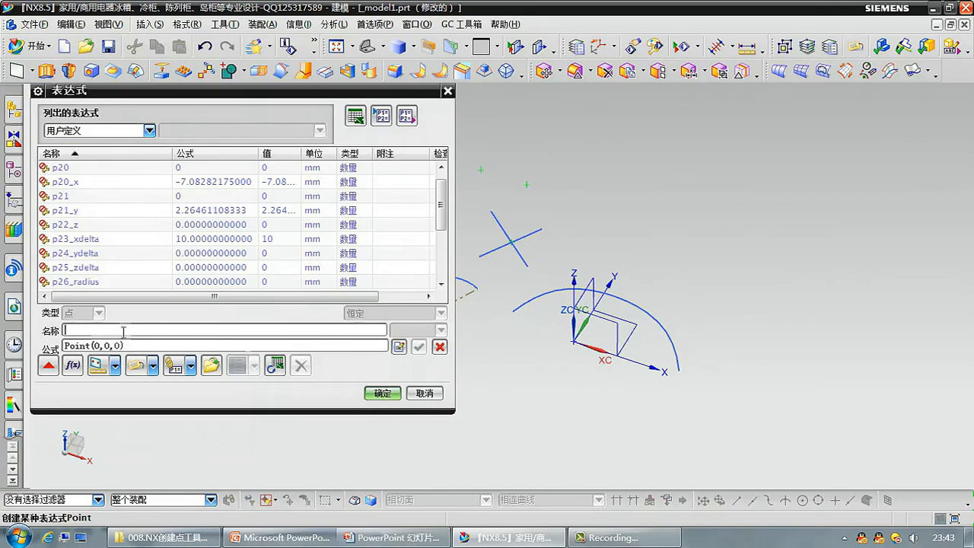
pyautogui.write('y')
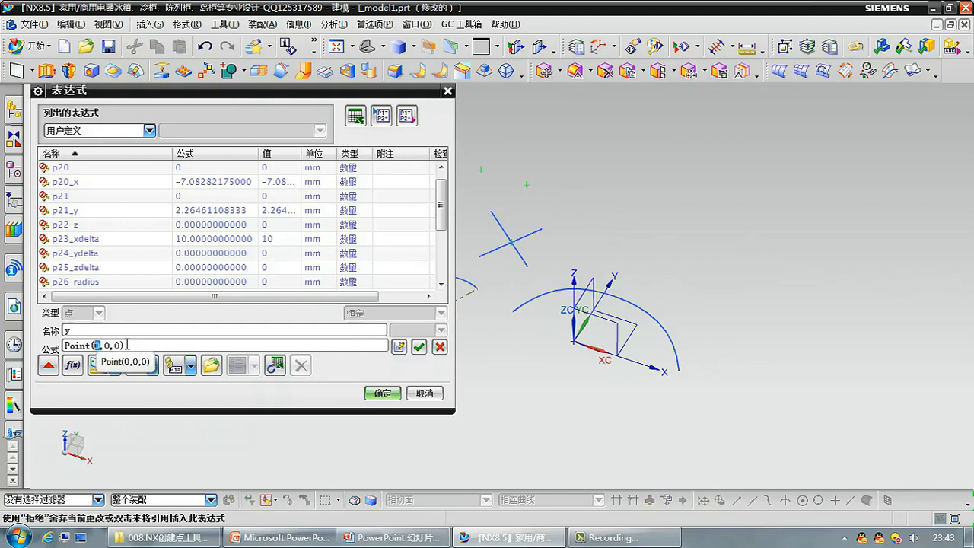
pyautogui.write('4')
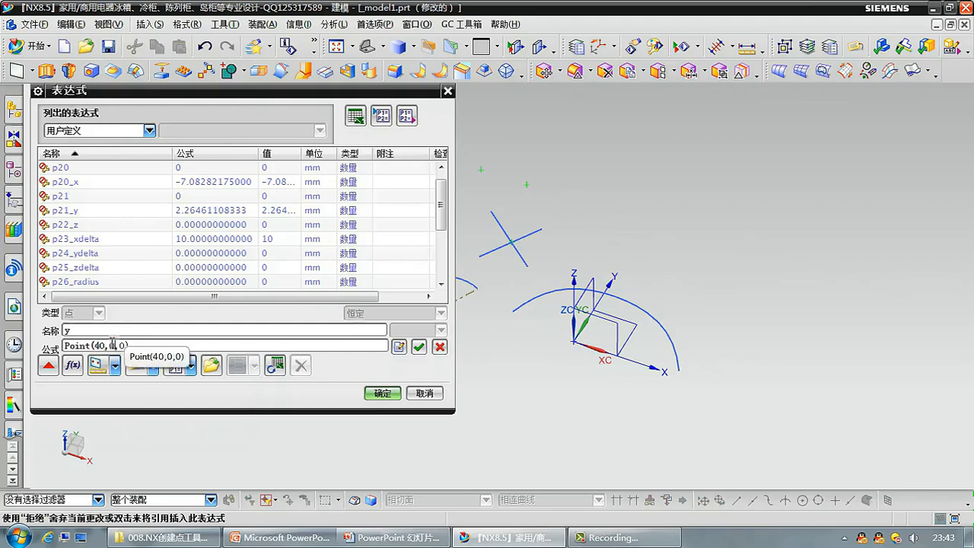
pyautogui.write('5')
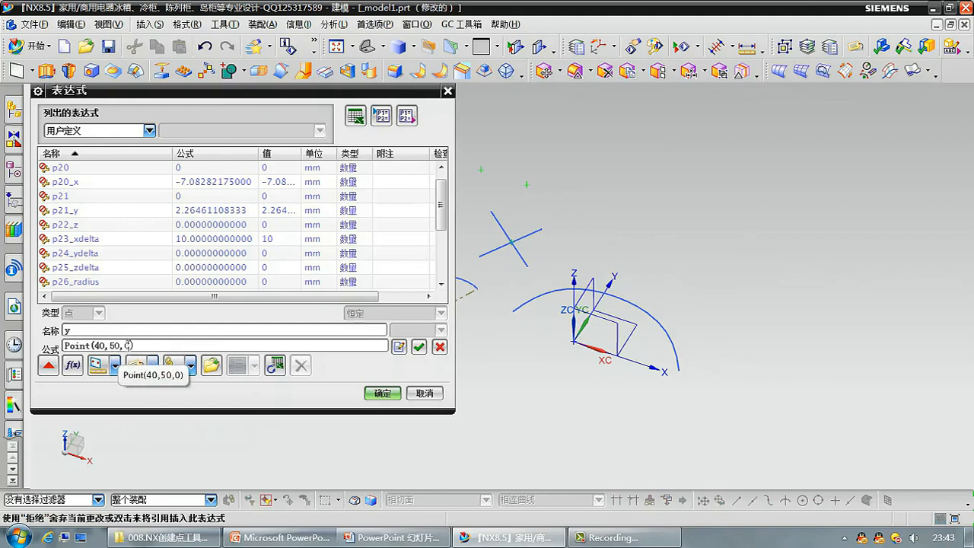
pyautogui.write('6')
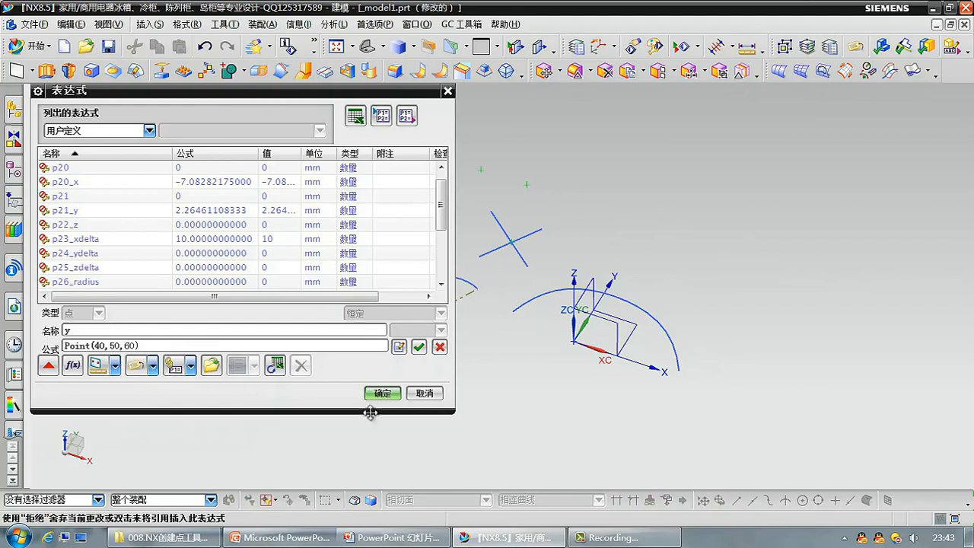
pyautogui.click(384, 394)
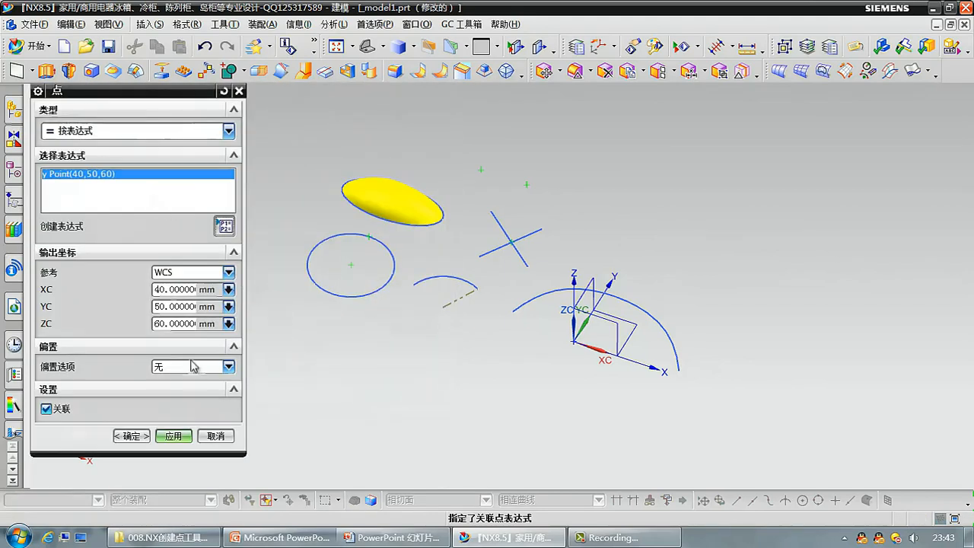
pyautogui.click(173, 436)
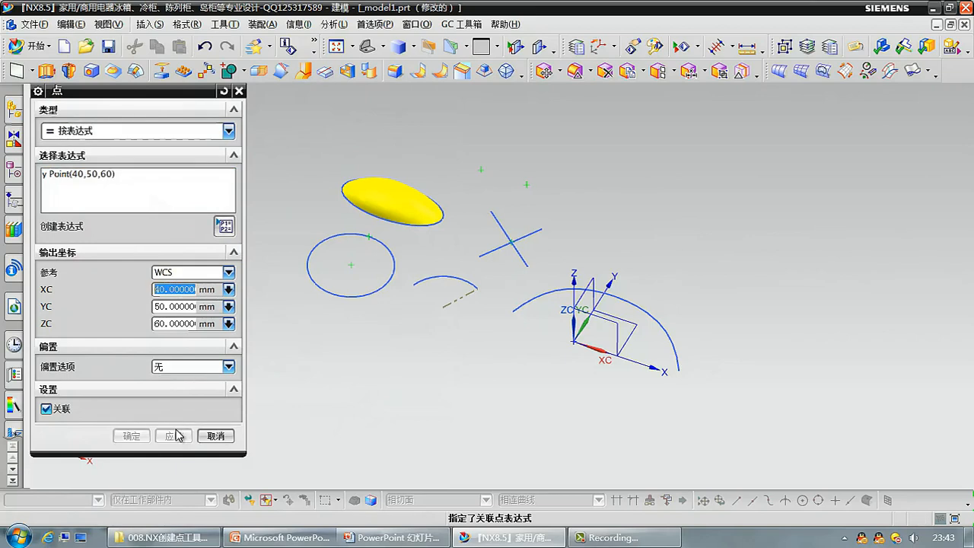
pyautogui.click(215, 435)
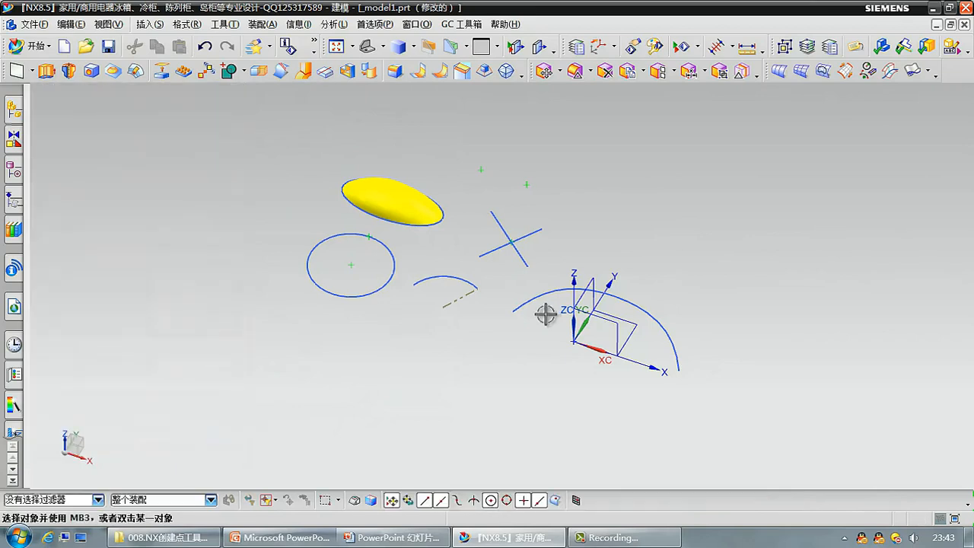
# Locate the newest point, 点 (20), through the model history and reopen its definition to inspect its position relative to the axes.
pyautogui.click(16, 179)
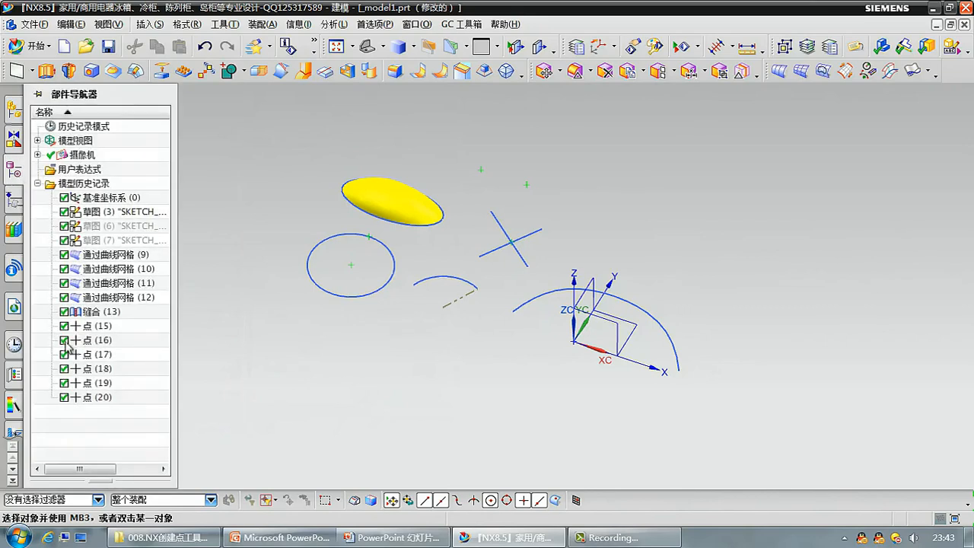
pyautogui.click(90, 397)
pyautogui.scroll(-2, 330, 302)
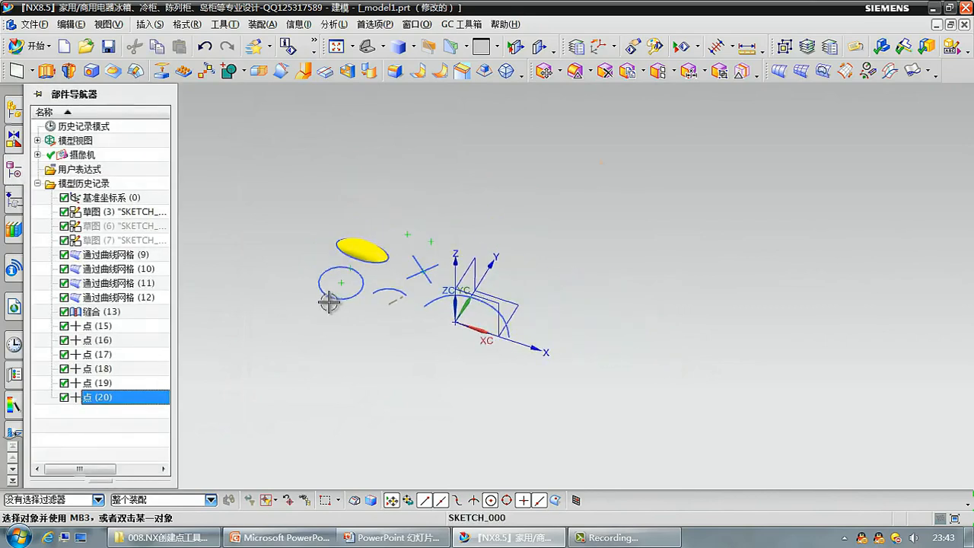
pyautogui.scroll(-2, 377, 344)
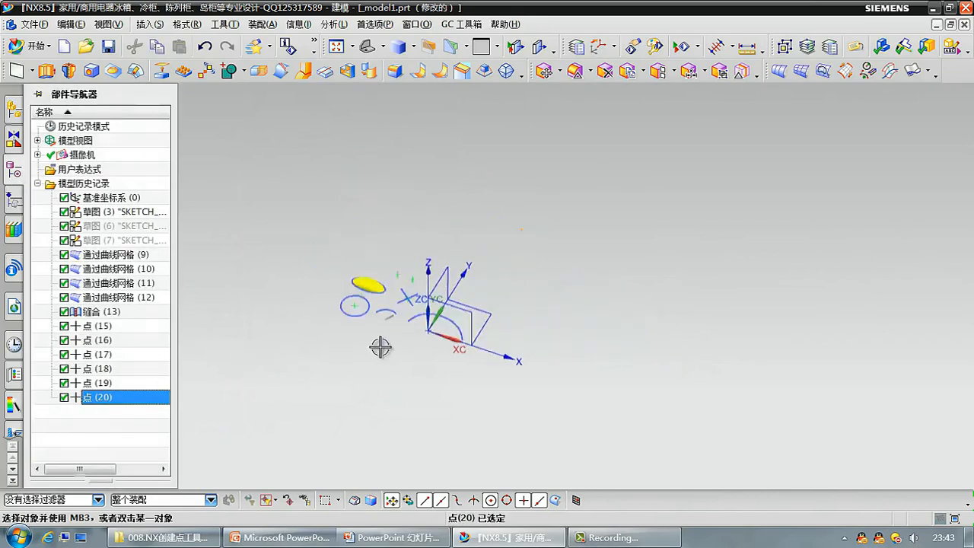
pyautogui.doubleClick(102, 396)
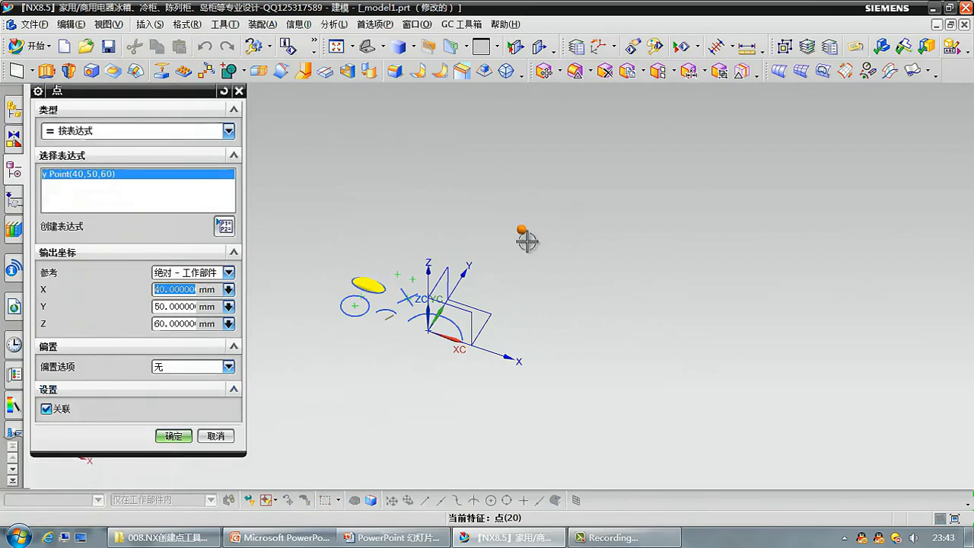
pyautogui.scroll(2, 526, 243)
pyautogui.keyDown('shift'); pyautogui.moveTo(435, 291); pyautogui.dragTo(555, 276, button='middle'); pyautogui.keyUp('shift')
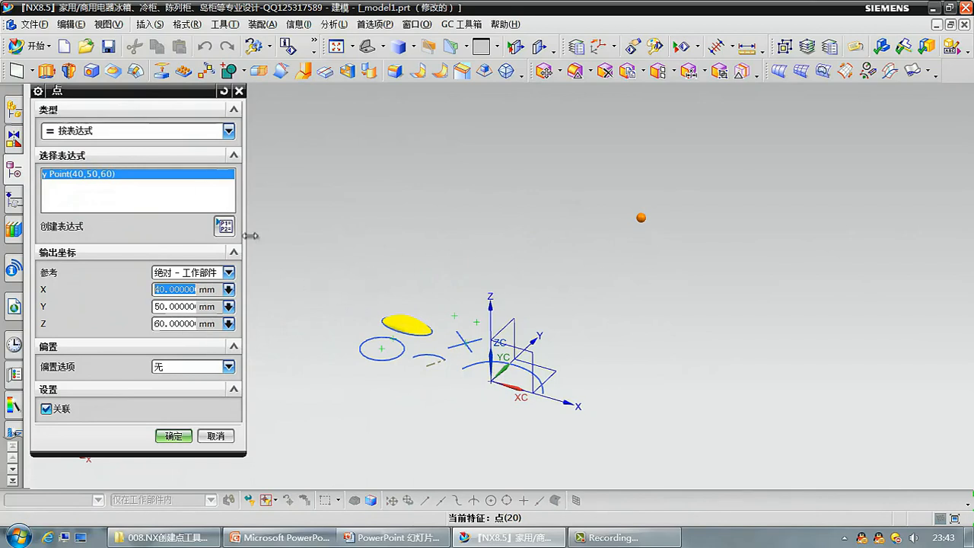
pyautogui.click(174, 436)
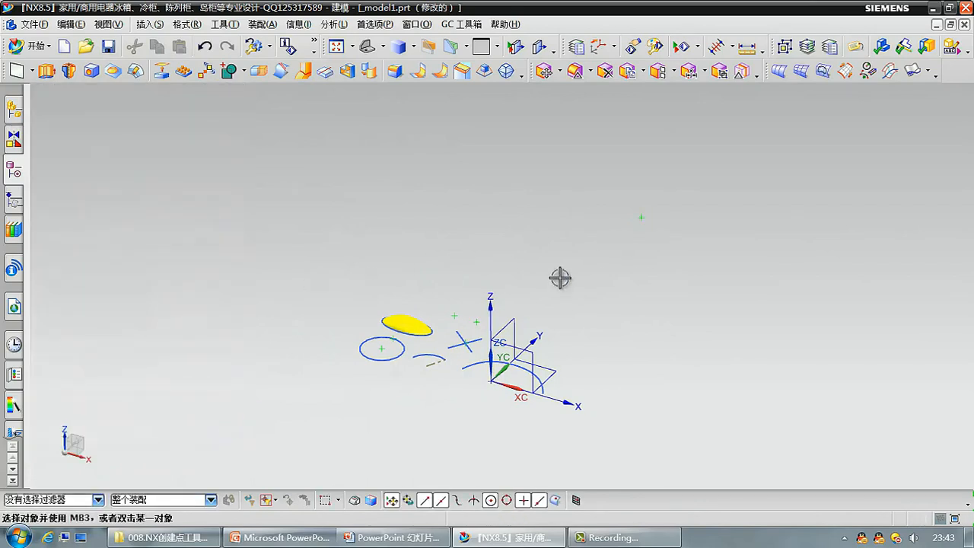
# Start a new Point command and display its types as shortcut icons with 显示快捷方式 (Show Shortcuts).
pyautogui.scroll(3, 531, 283)
pyautogui.keyDown('shift'); pyautogui.moveTo(434, 329); pyautogui.dragTo(554, 280, button='middle'); pyautogui.keyUp('shift')
pyautogui.click(149, 24)
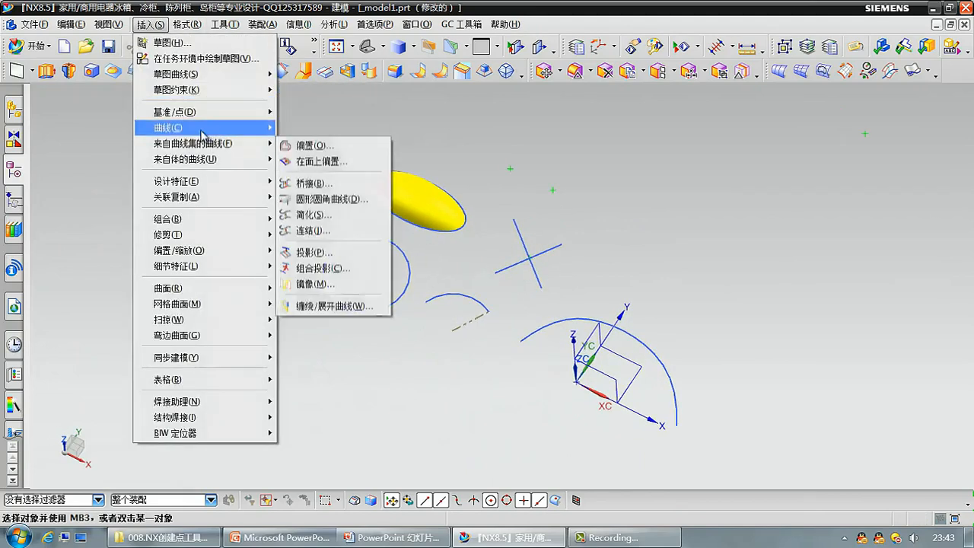
pyautogui.moveTo(265, 138)
pyautogui.moveTo(228, 112)
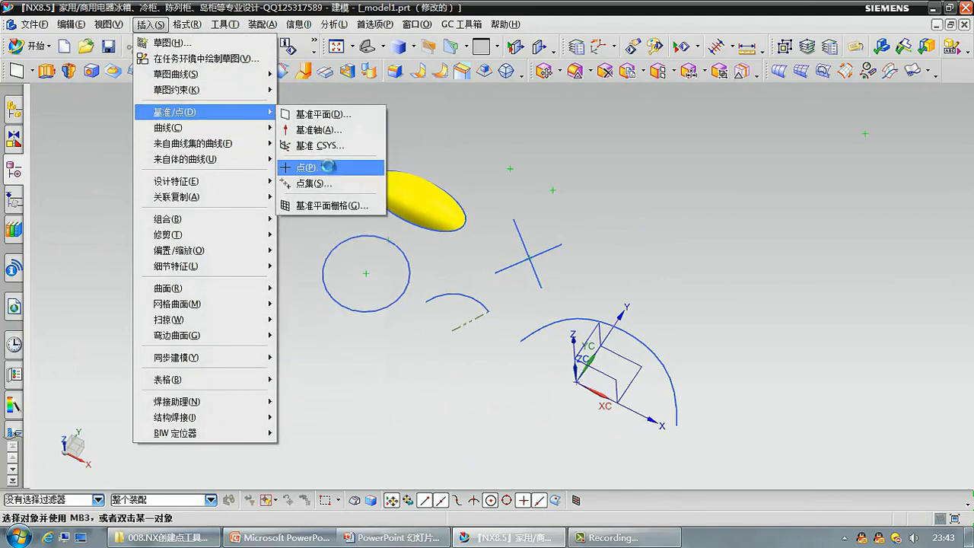
pyautogui.click(305, 162)
pyautogui.click(176, 134)
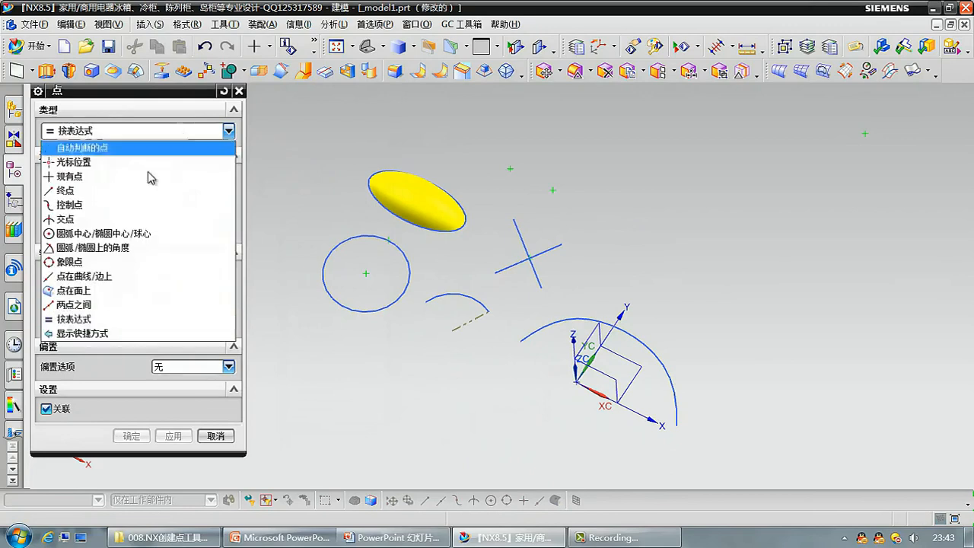
pyautogui.click(118, 334)
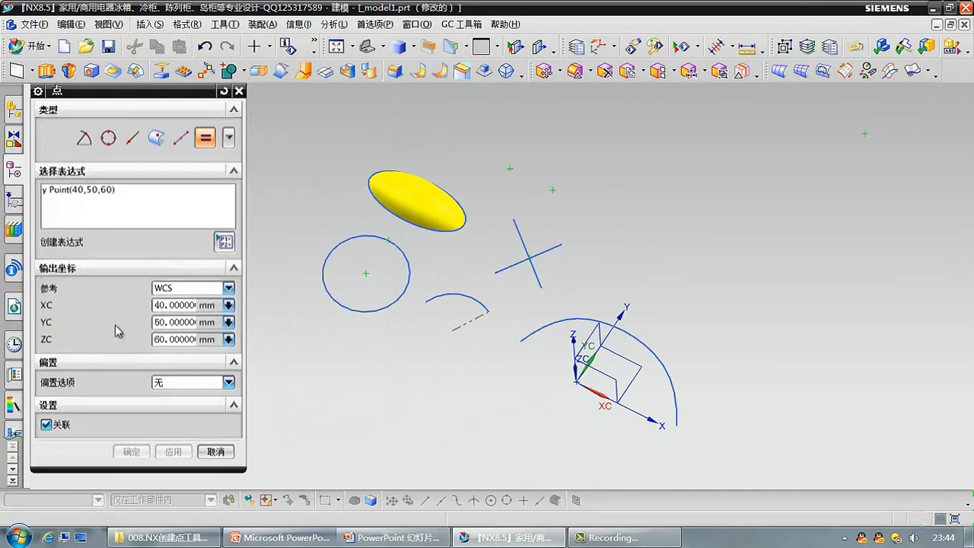
# Return the point types to a list with 隐藏快捷方式 (Hide Shortcuts) and set the type to 自动判断的点 (Inferred Point).
pyautogui.click(228, 137)
pyautogui.click(228, 139)
pyautogui.click(230, 139)
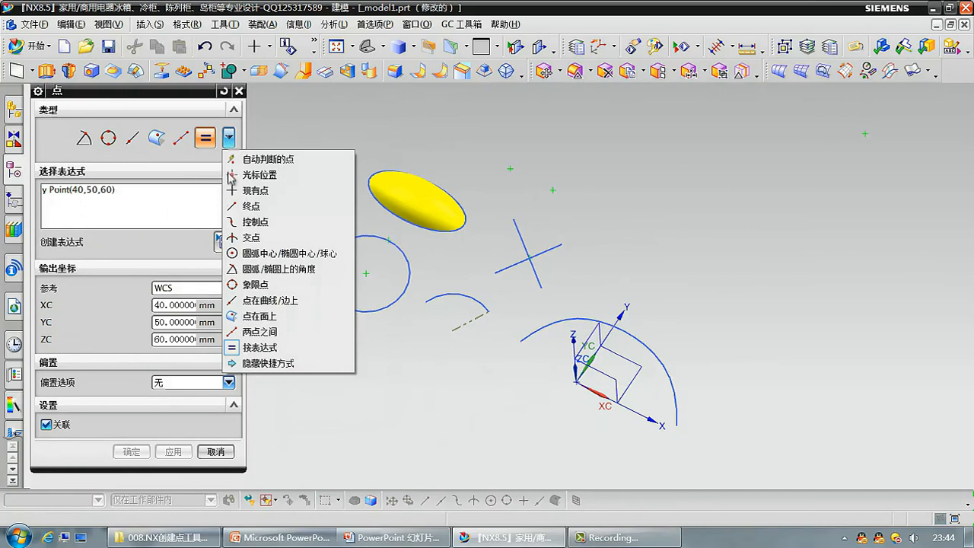
pyautogui.click(267, 363)
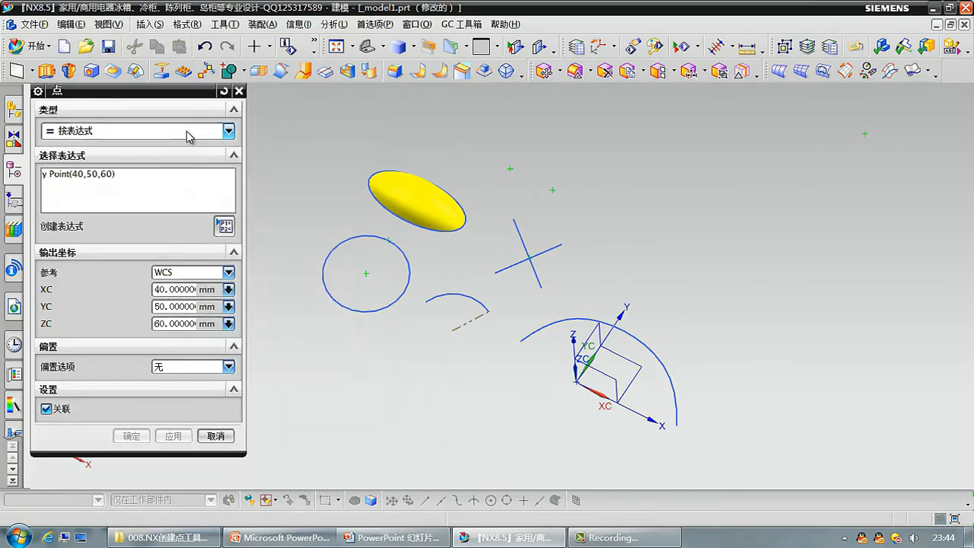
pyautogui.click(192, 131)
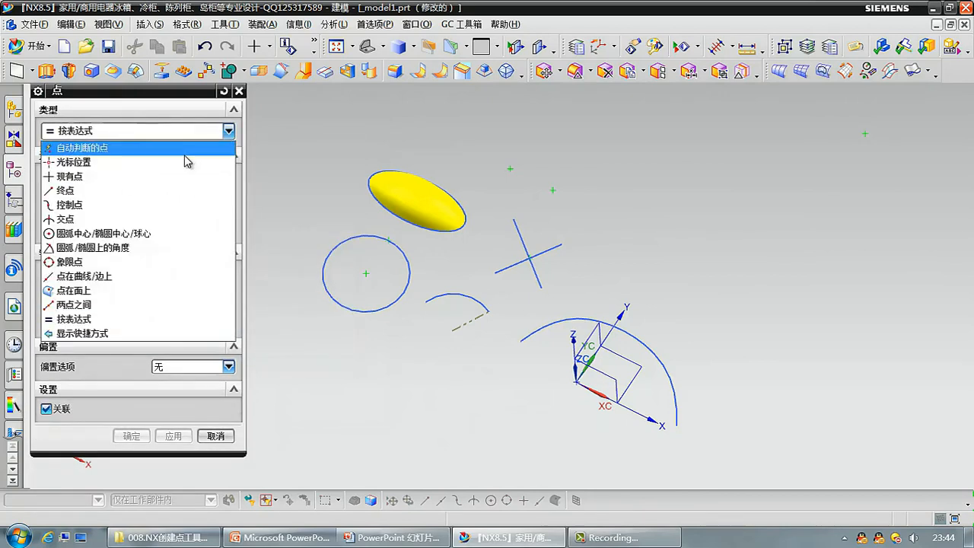
pyautogui.click(188, 150)
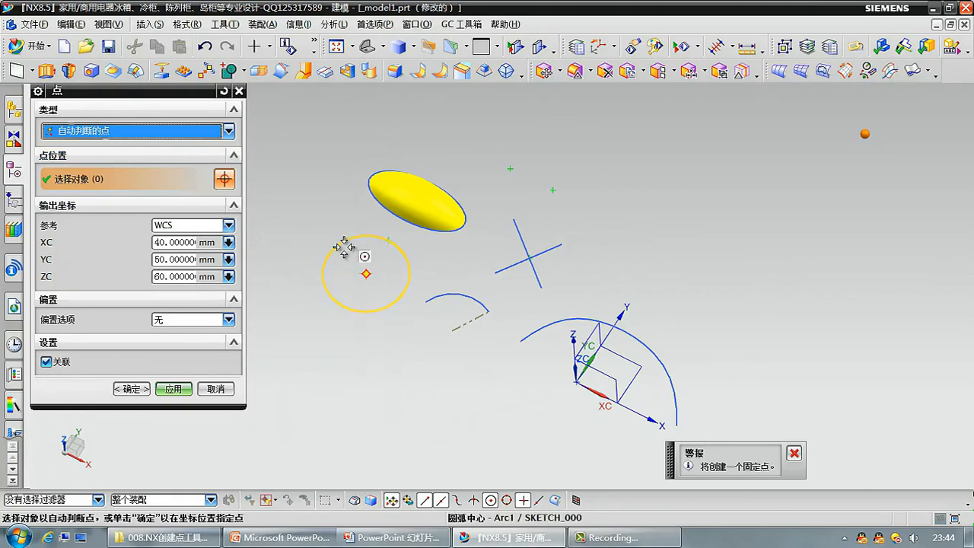
# Review the point types, offset options and output coordinate references, keeping 自动判断的点, 无 and WCS selected, and inspect the WCS in the model.
pyautogui.click(364, 274)
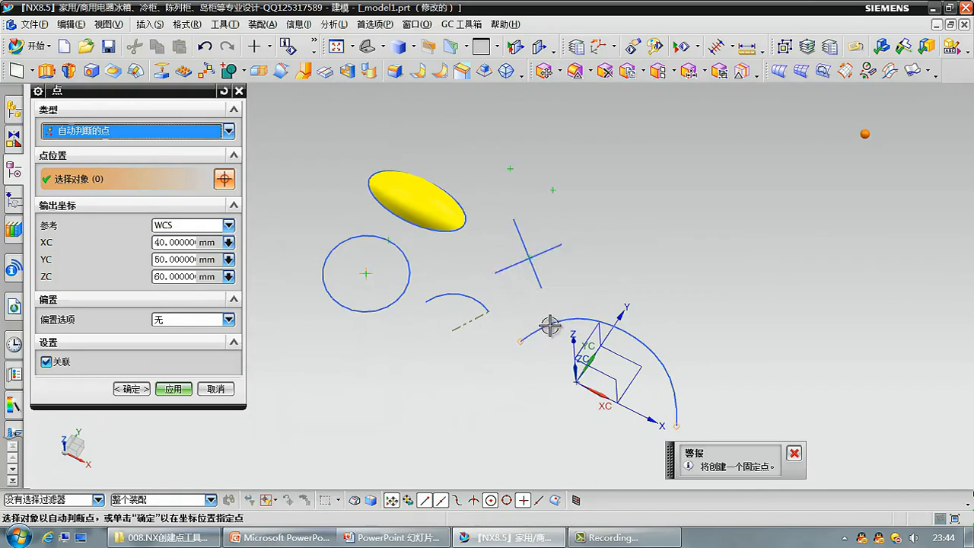
pyautogui.click(183, 131)
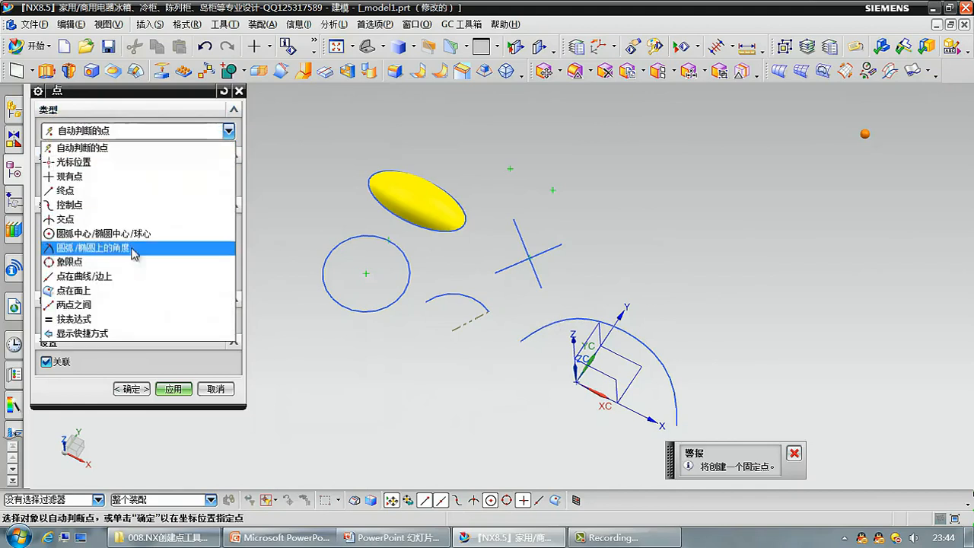
pyautogui.click(190, 147)
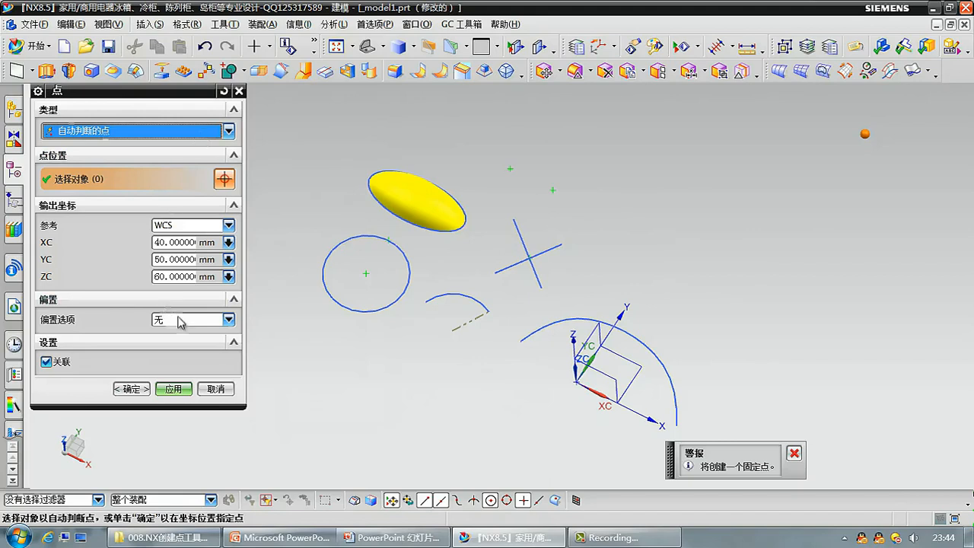
pyautogui.click(201, 321)
pyautogui.click(201, 321)
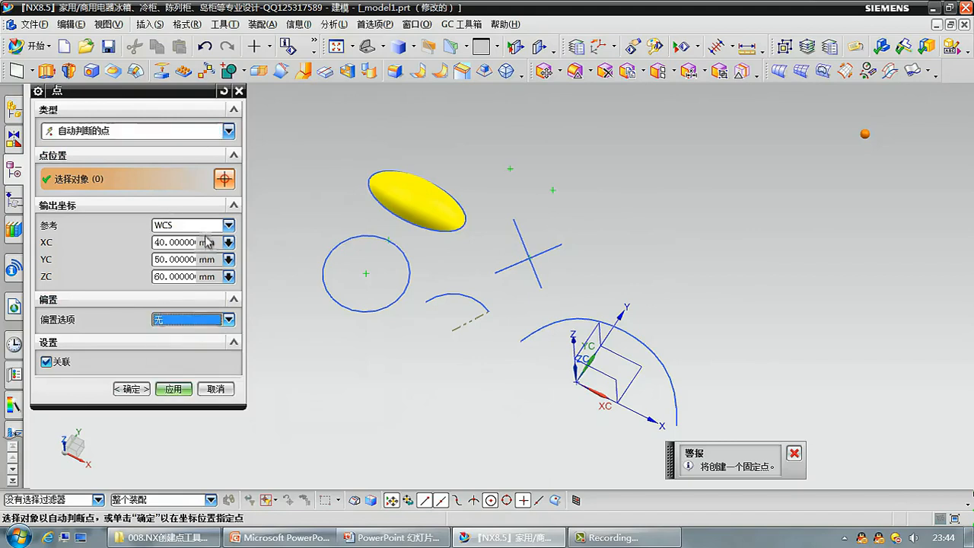
pyautogui.click(207, 226)
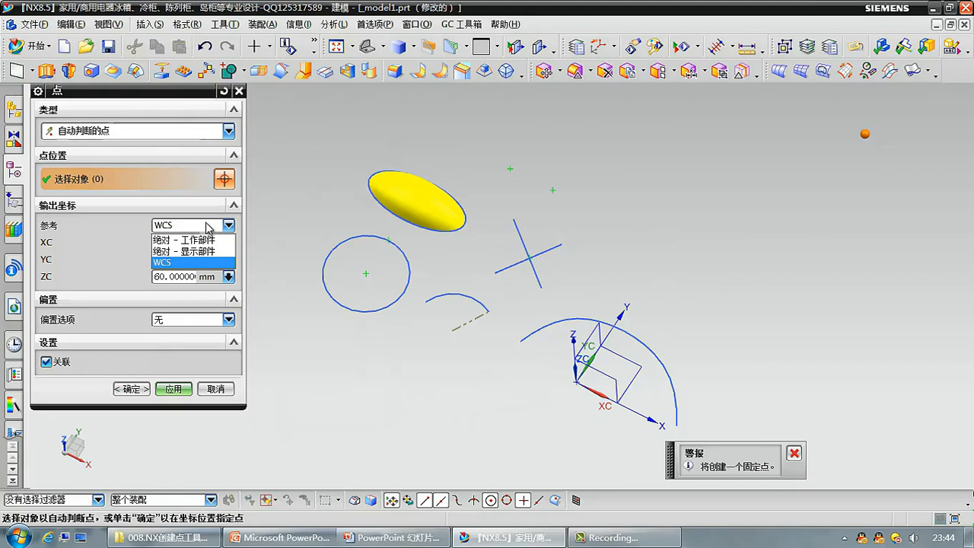
pyautogui.click(207, 226)
pyautogui.moveTo(414, 363); pyautogui.dragTo(428, 339, button='middle')
pyautogui.keyDown('shift'); pyautogui.moveTo(446, 372); pyautogui.dragTo(422, 307, button='middle'); pyautogui.keyUp('shift')
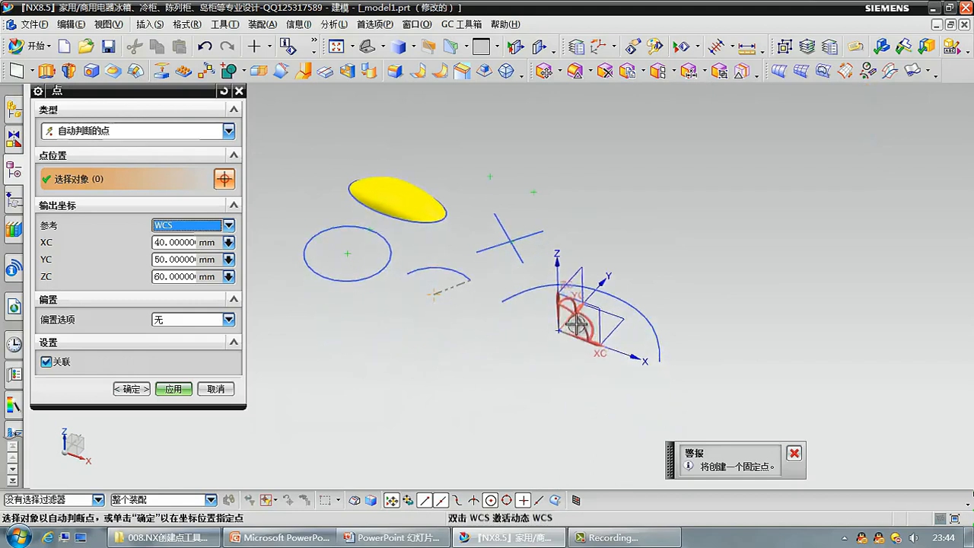
pyautogui.scroll(2, 576, 320)
pyautogui.keyDown('shift'); pyautogui.moveTo(504, 349); pyautogui.dragTo(590, 362, button='middle'); pyautogui.keyUp('shift')
pyautogui.scroll(-1, 590, 362)
pyautogui.click(181, 225)
pyautogui.click(178, 229)
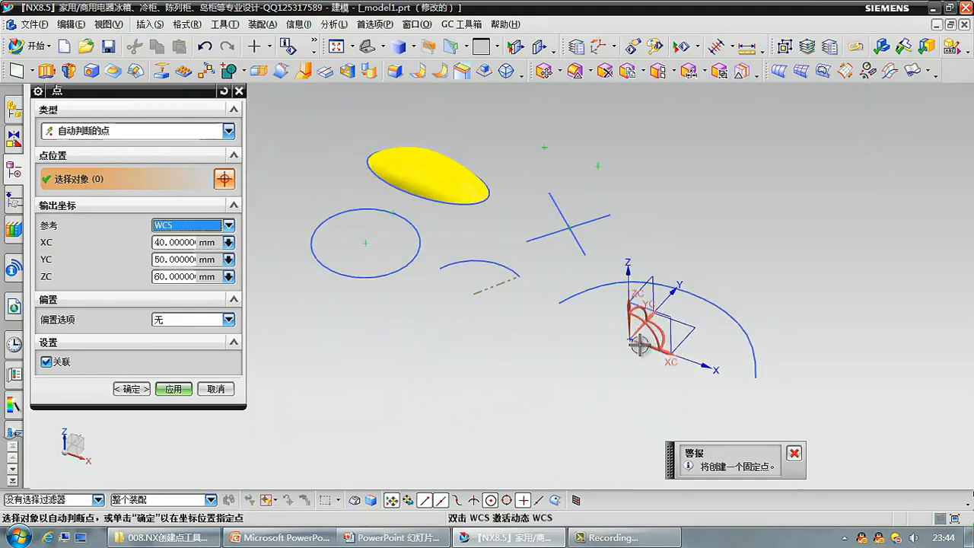
# Leave the Point command and move the WCS origin away from the datum coordinate system, into the empty area below the short arc.
pyautogui.doubleClick(630, 349)
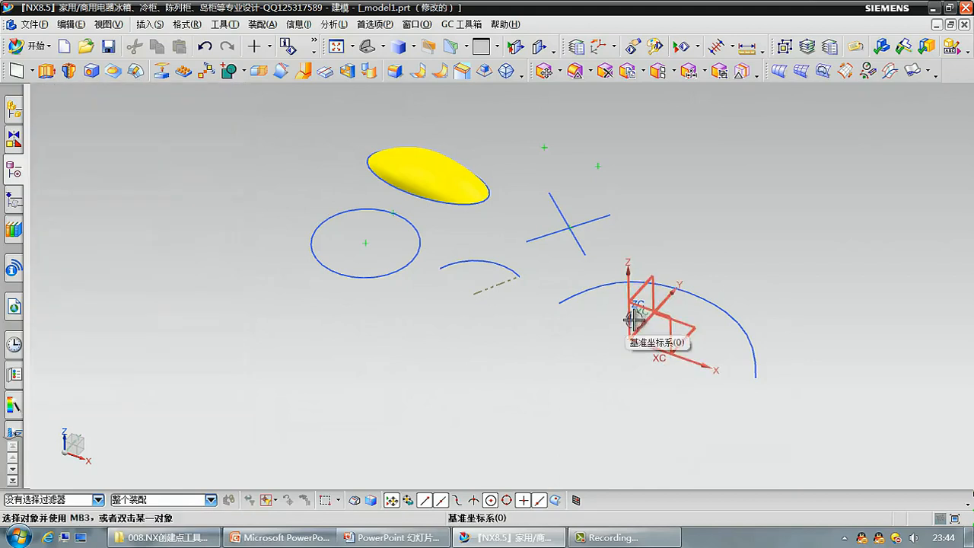
pyautogui.moveTo(628, 337); pyautogui.dragTo(487, 382)
pyautogui.middleClick(591, 327)
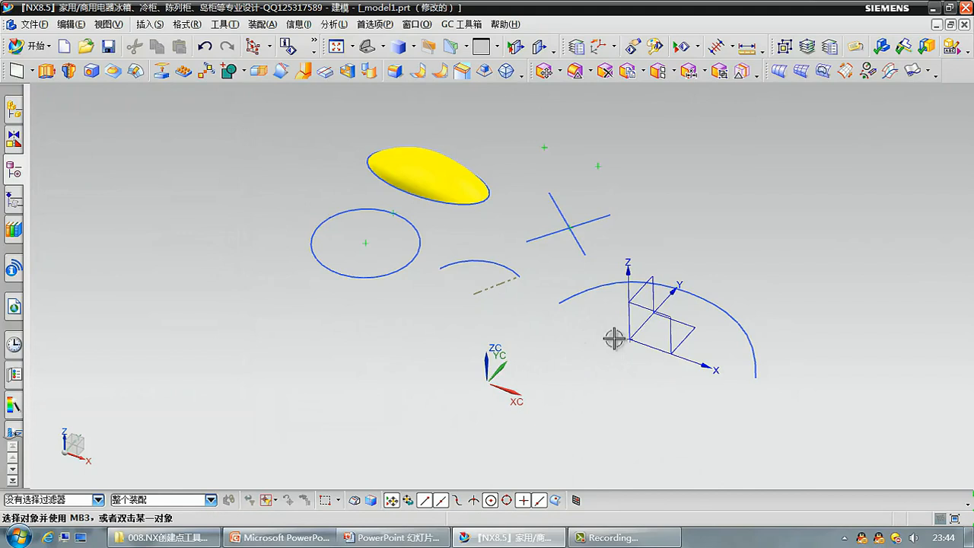
# Edit the datum coordinate system and move its origin a short distance farther away from the WCS.
pyautogui.doubleClick(666, 319)
pyautogui.moveTo(632, 339); pyautogui.dragTo(681, 321)
pyautogui.middleClick(659, 334)
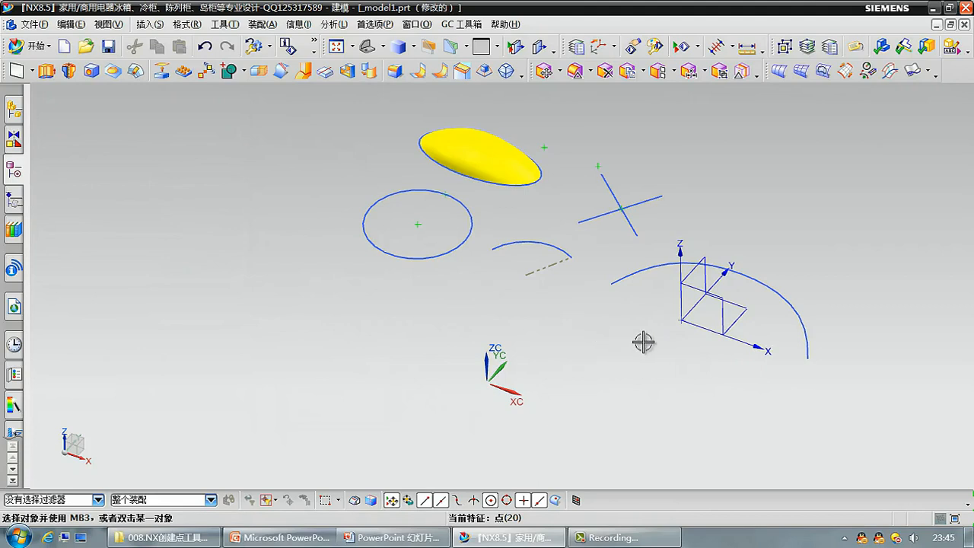
# Start a new Point command, reset its settings to defaults, and create an inferred point at WCS coordinates 0, 0, 0.
pyautogui.click(149, 25)
pyautogui.moveTo(218, 113)
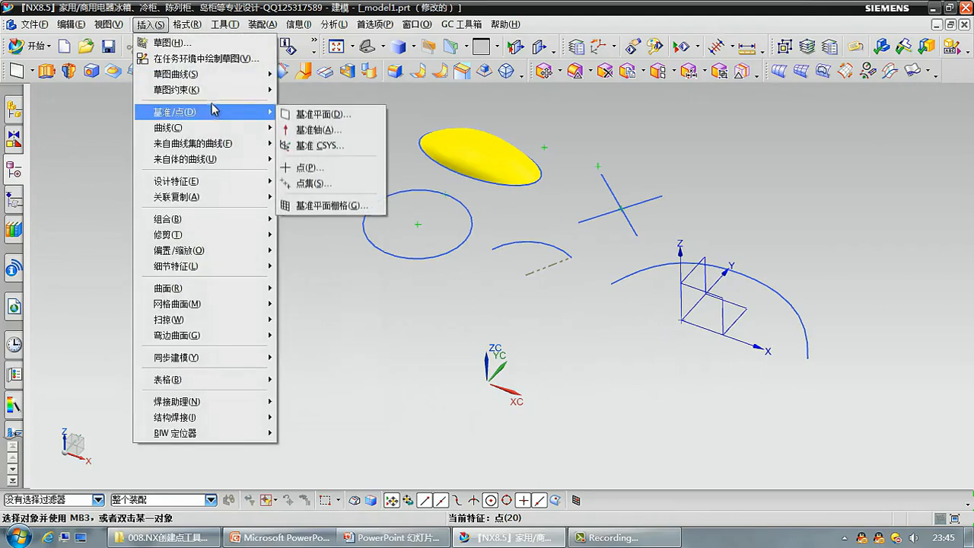
pyautogui.click(311, 166)
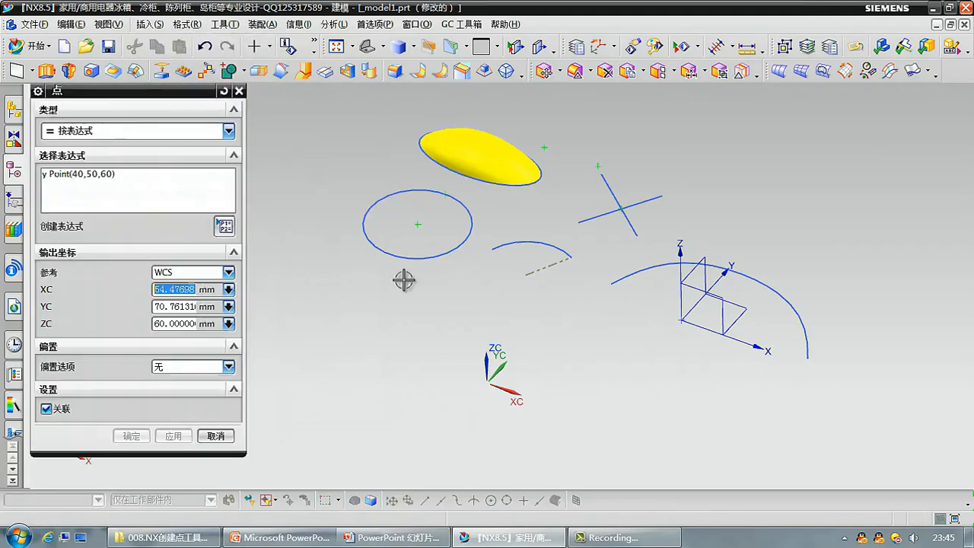
pyautogui.click(198, 127)
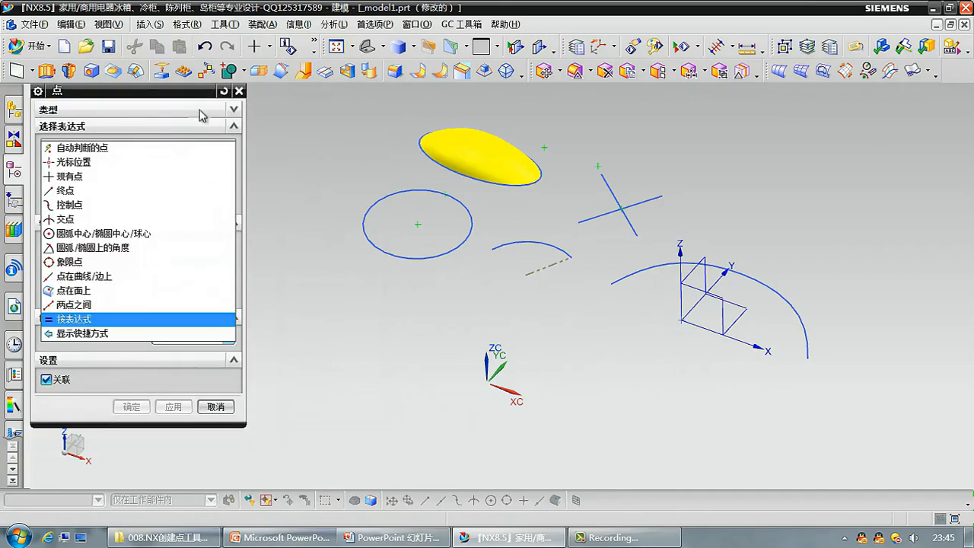
pyautogui.click(223, 91)
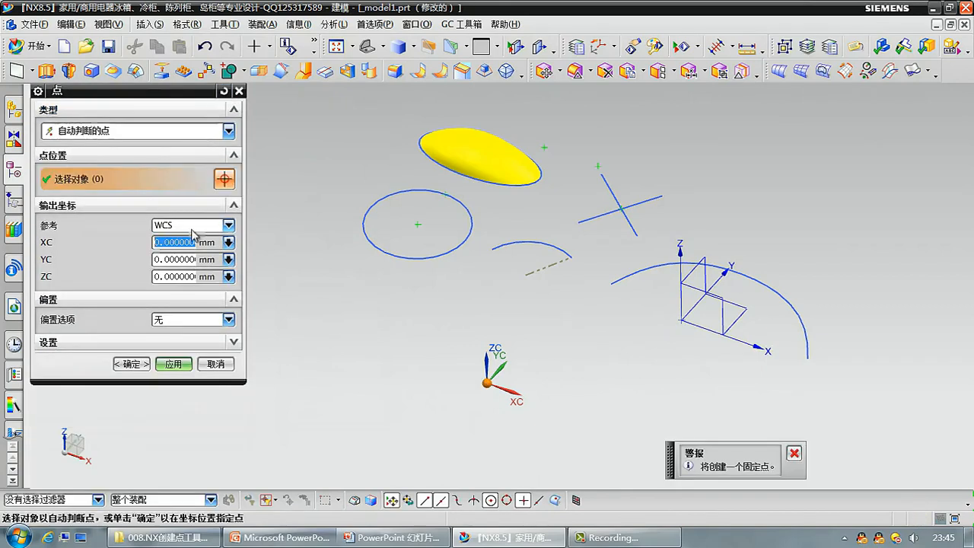
pyautogui.click(167, 137)
pyautogui.click(168, 138)
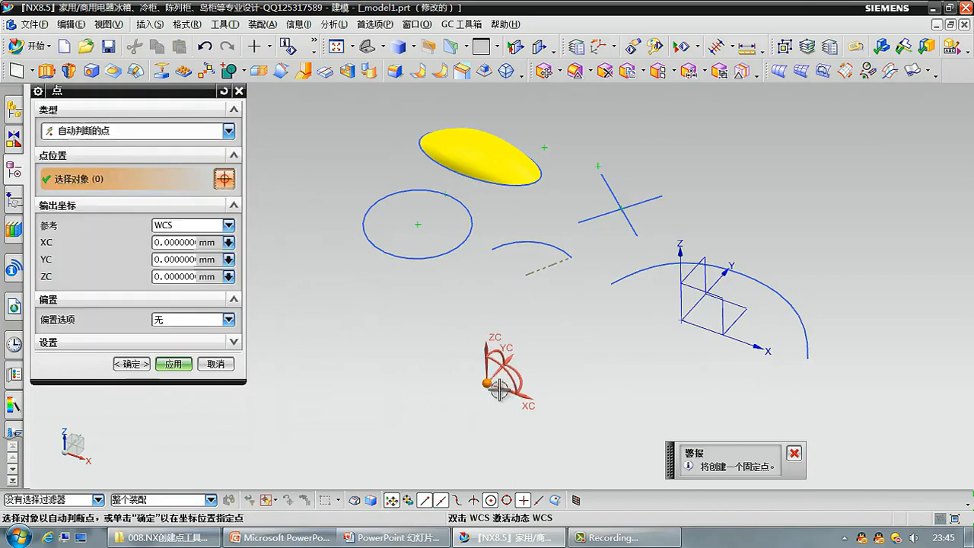
pyautogui.click(175, 365)
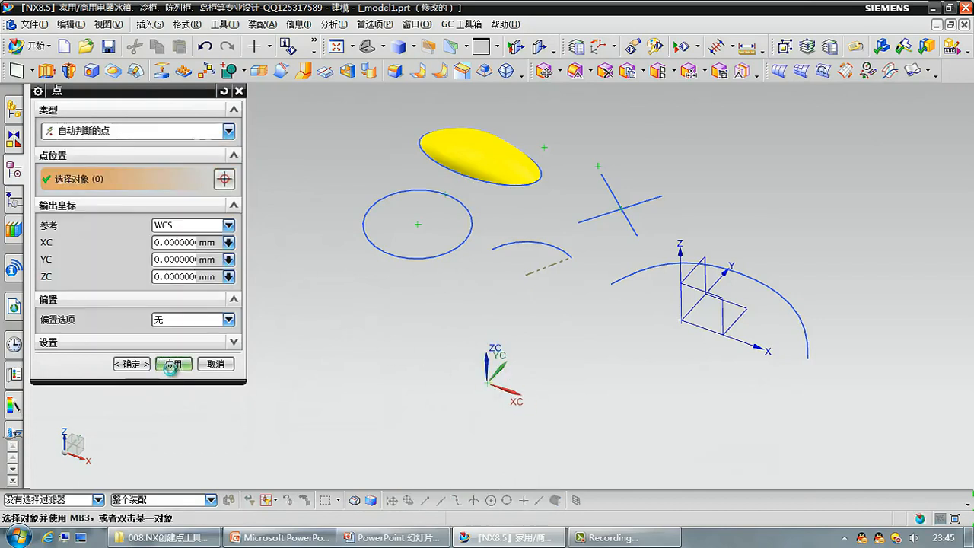
pyautogui.click(220, 370)
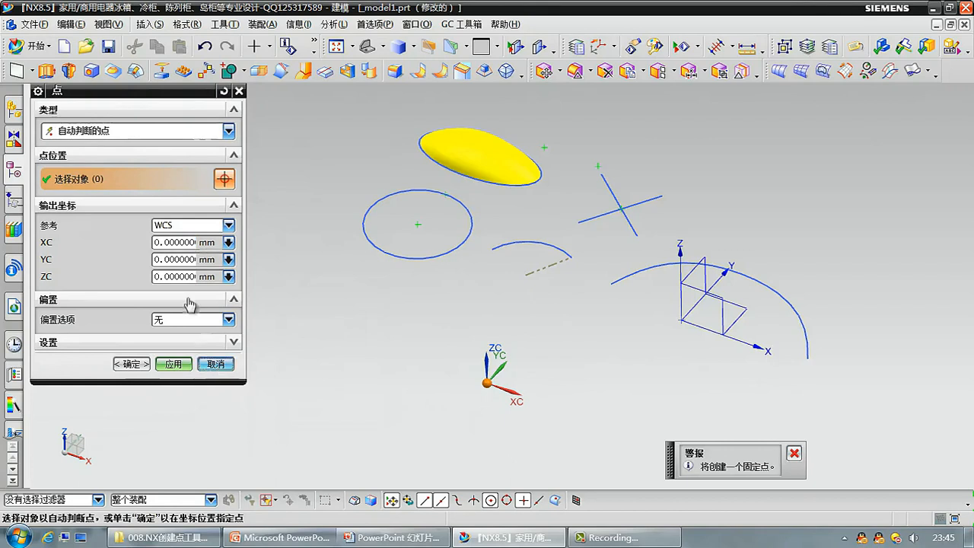
# Switch the output coordinate reference to 绝对 - 工作部件 (Absolute - Work Part) to compare coordinates, and cancel the Point command.
pyautogui.click(205, 226)
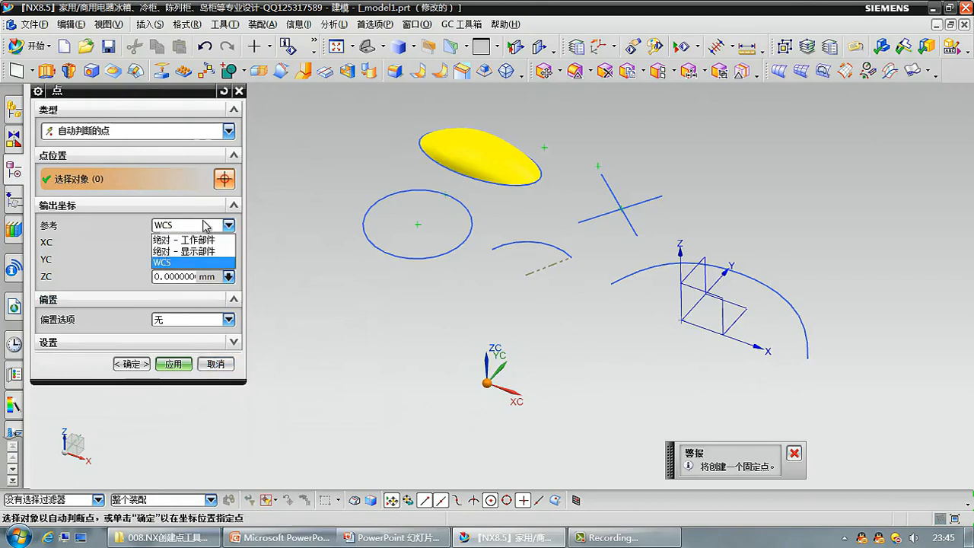
pyautogui.click(187, 236)
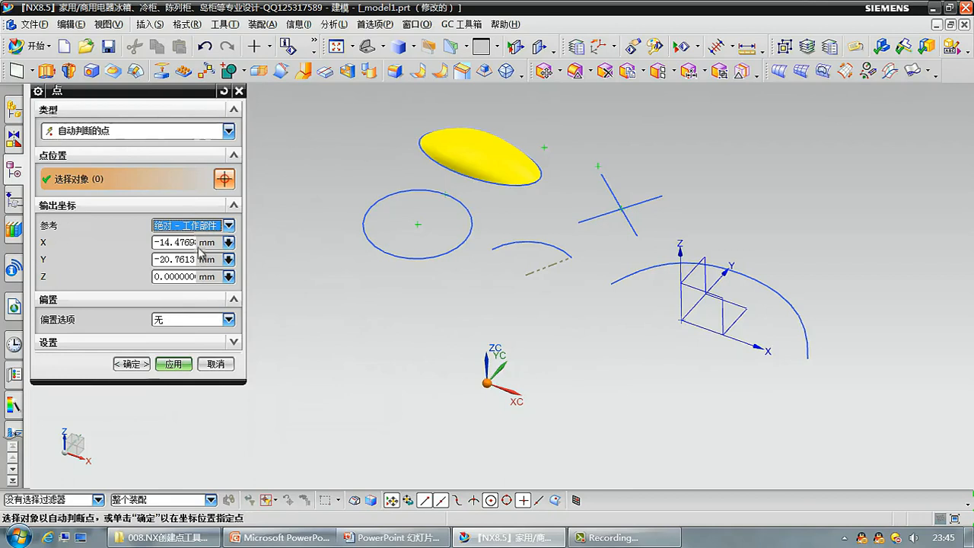
pyautogui.click(201, 232)
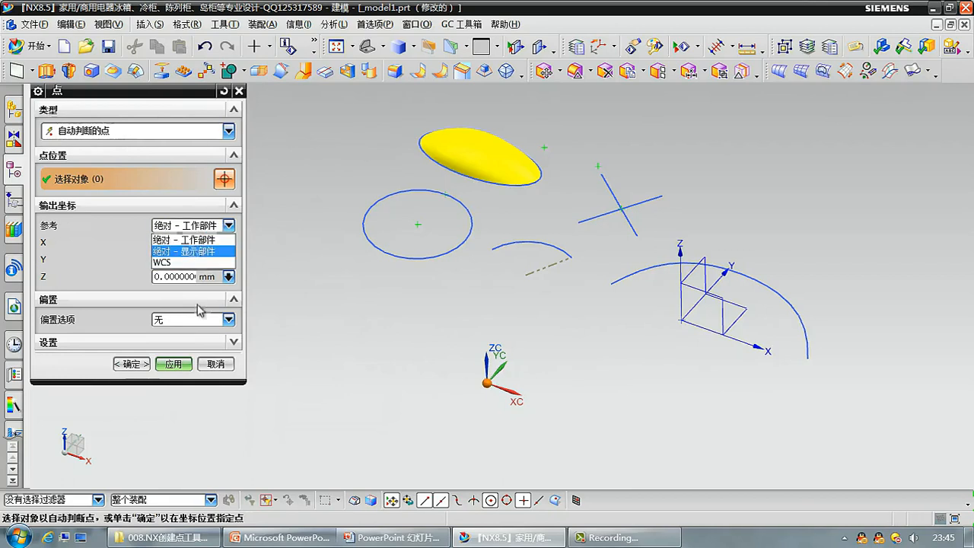
pyautogui.click(218, 375)
pyautogui.click(217, 366)
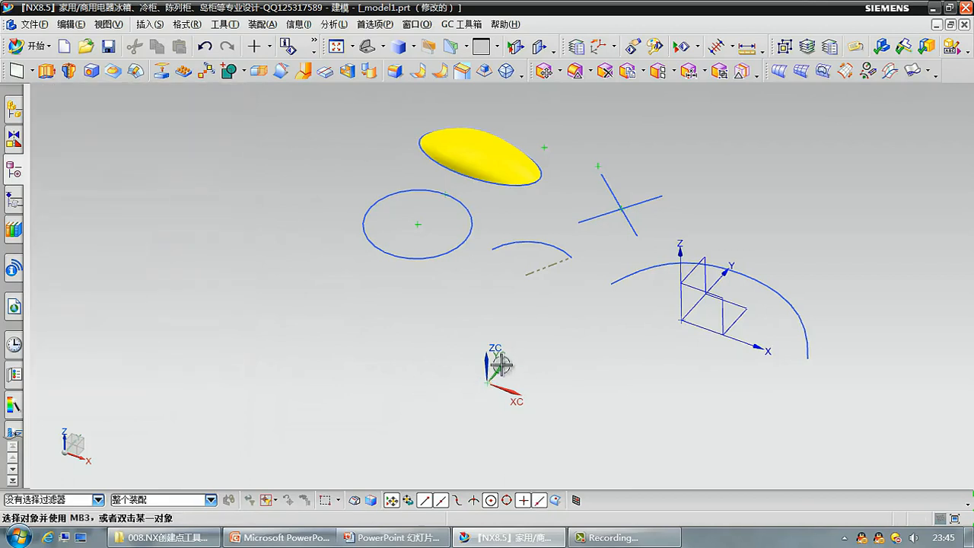
# Move the WCS origin off the newly created point, toward the circle.
pyautogui.doubleClick(487, 362)
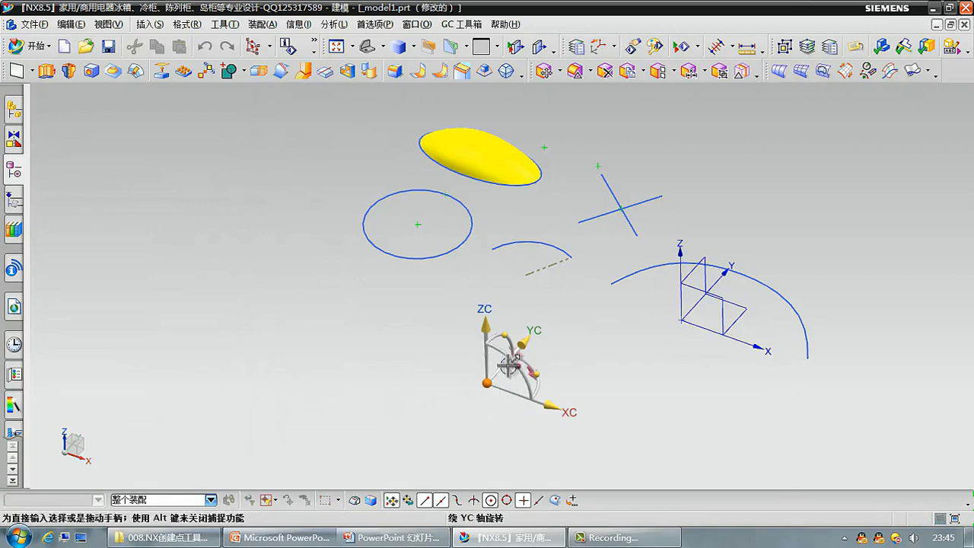
pyautogui.moveTo(488, 382); pyautogui.dragTo(431, 349)
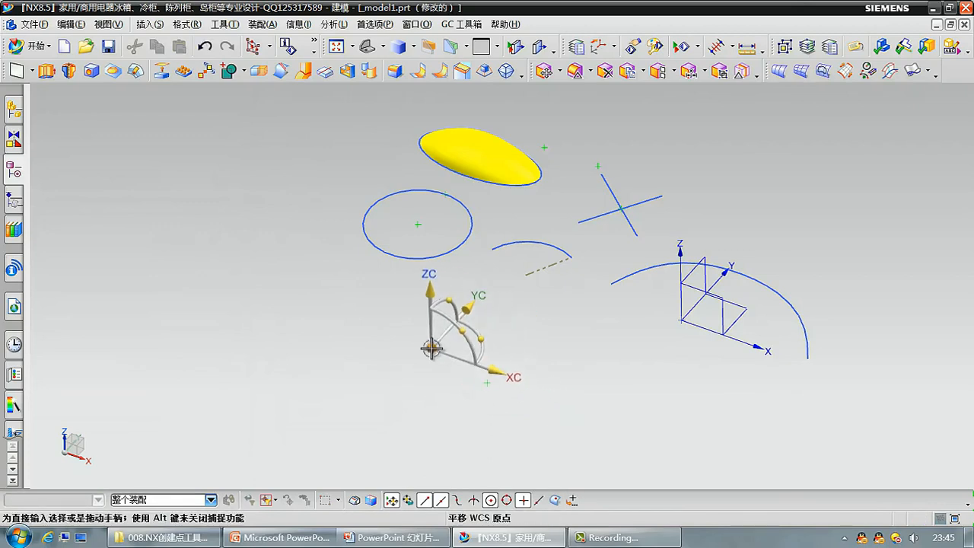
pyautogui.middleClick(411, 368)
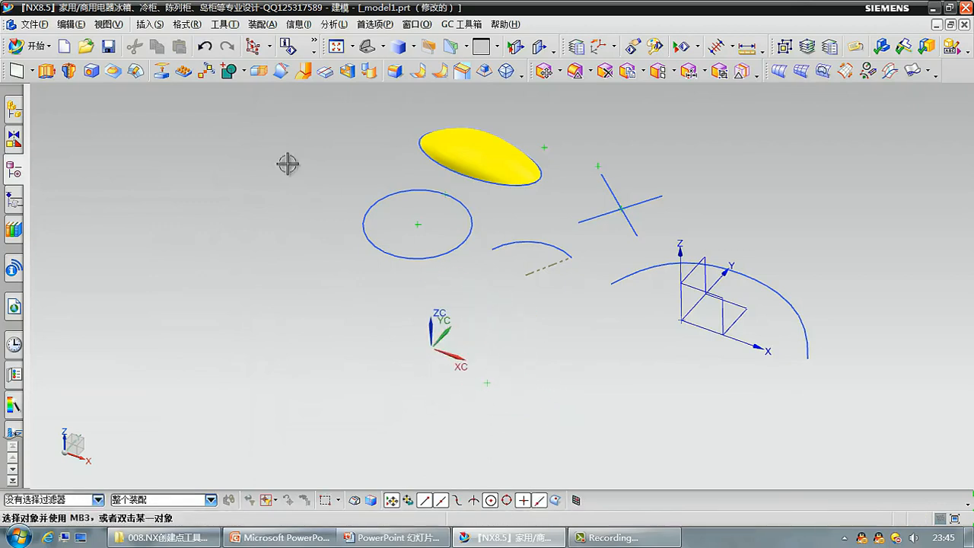
# Start a new Point command, expand its settings section, and review the offset options and point types, keeping 无 and 自动判断的点.
pyautogui.click(270, 47)
pyautogui.click(283, 81)
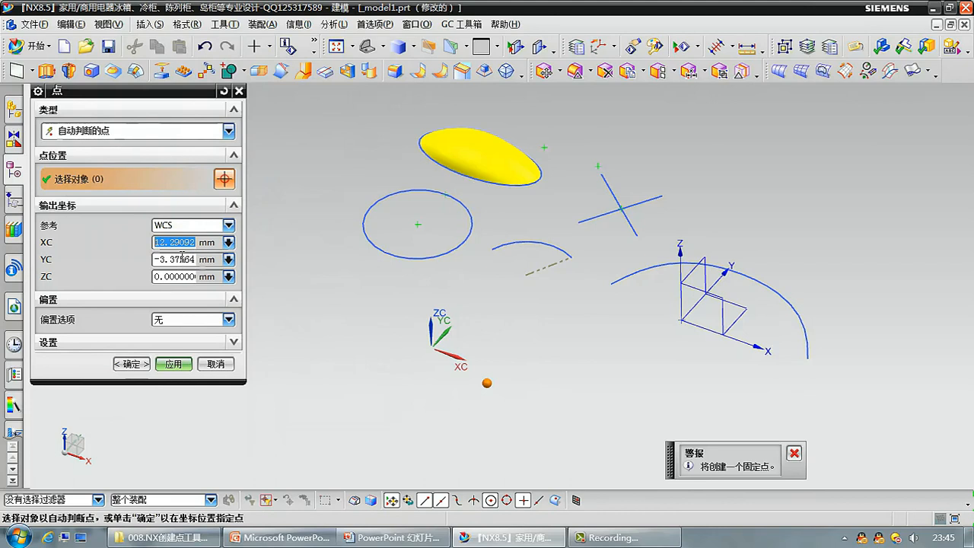
pyautogui.click(49, 343)
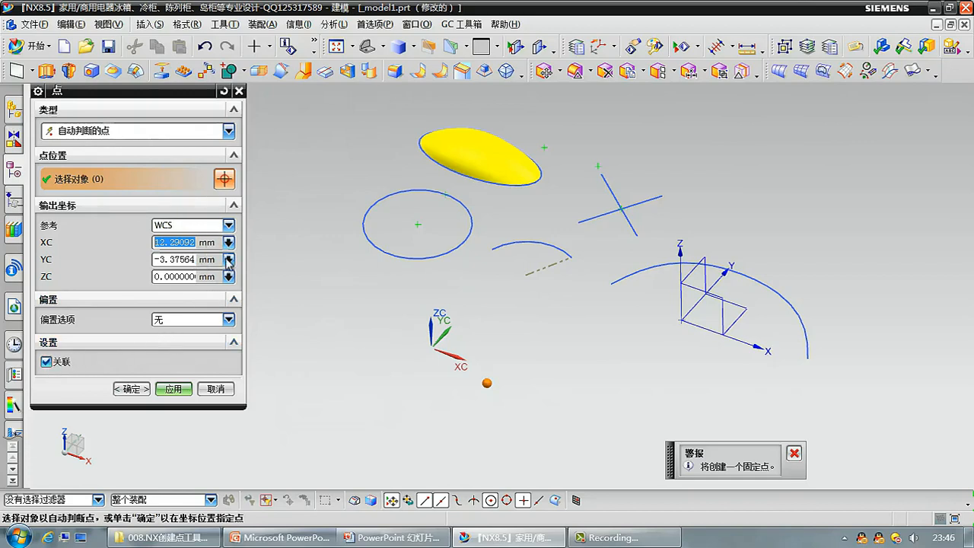
pyautogui.click(210, 320)
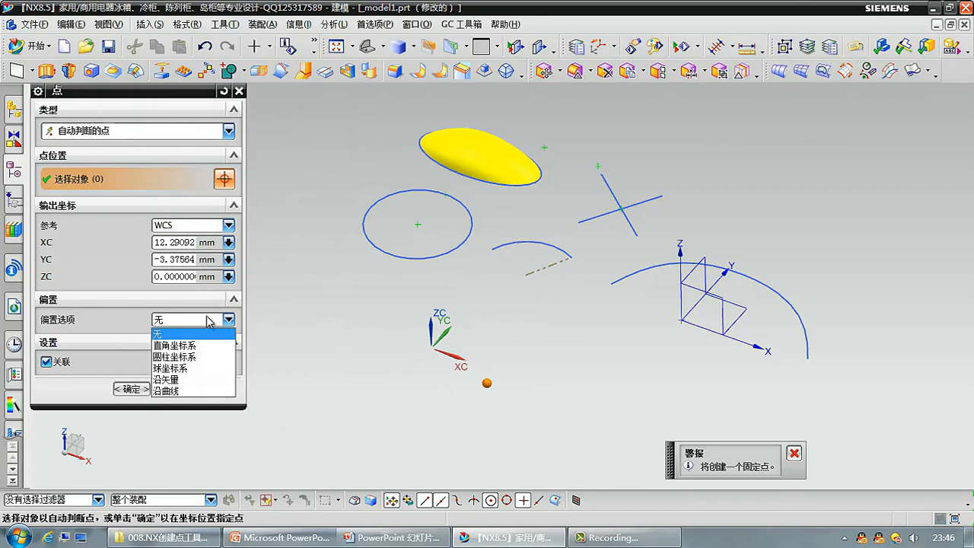
pyautogui.click(210, 321)
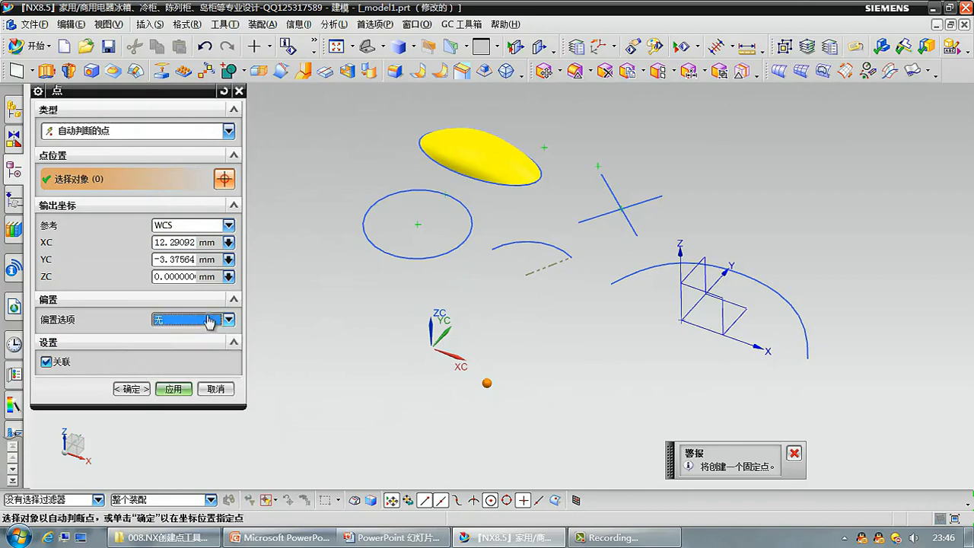
pyautogui.click(213, 135)
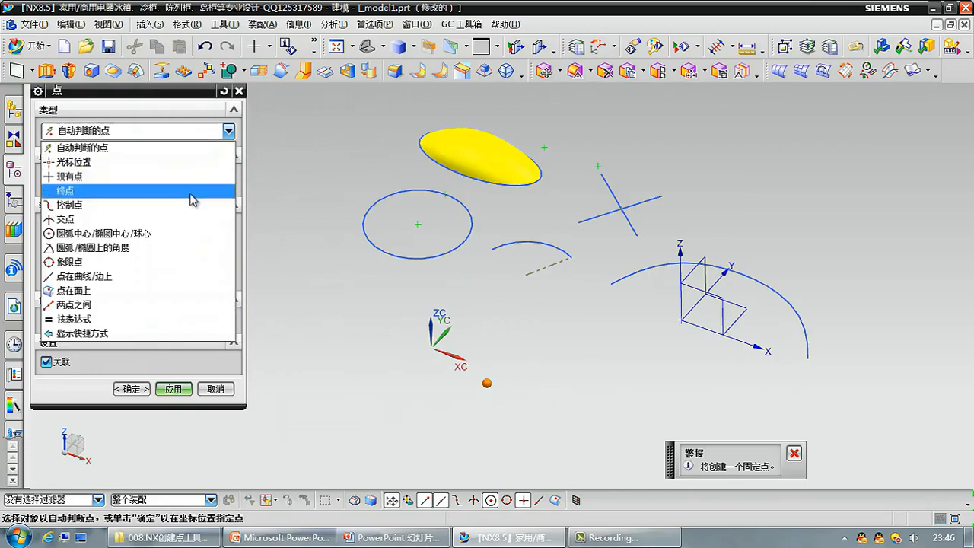
pyautogui.click(195, 131)
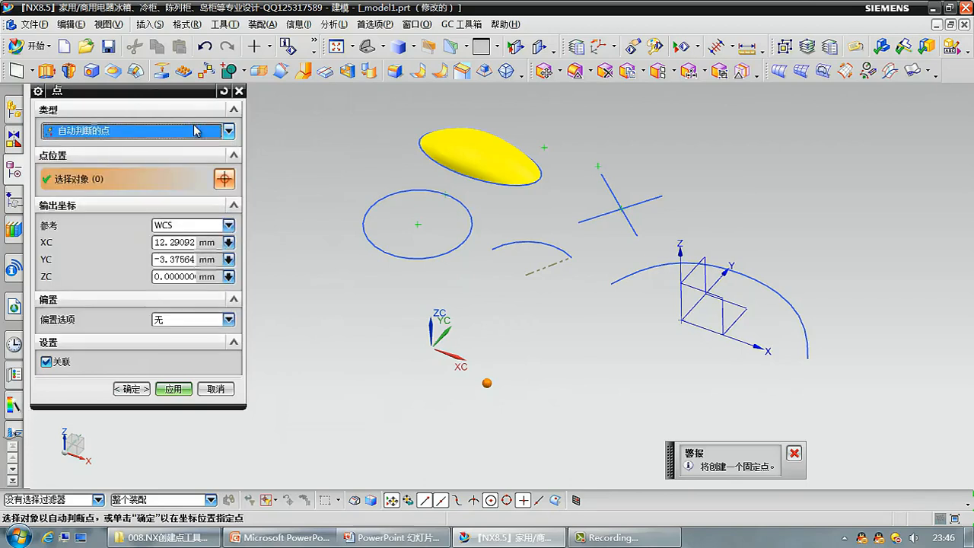